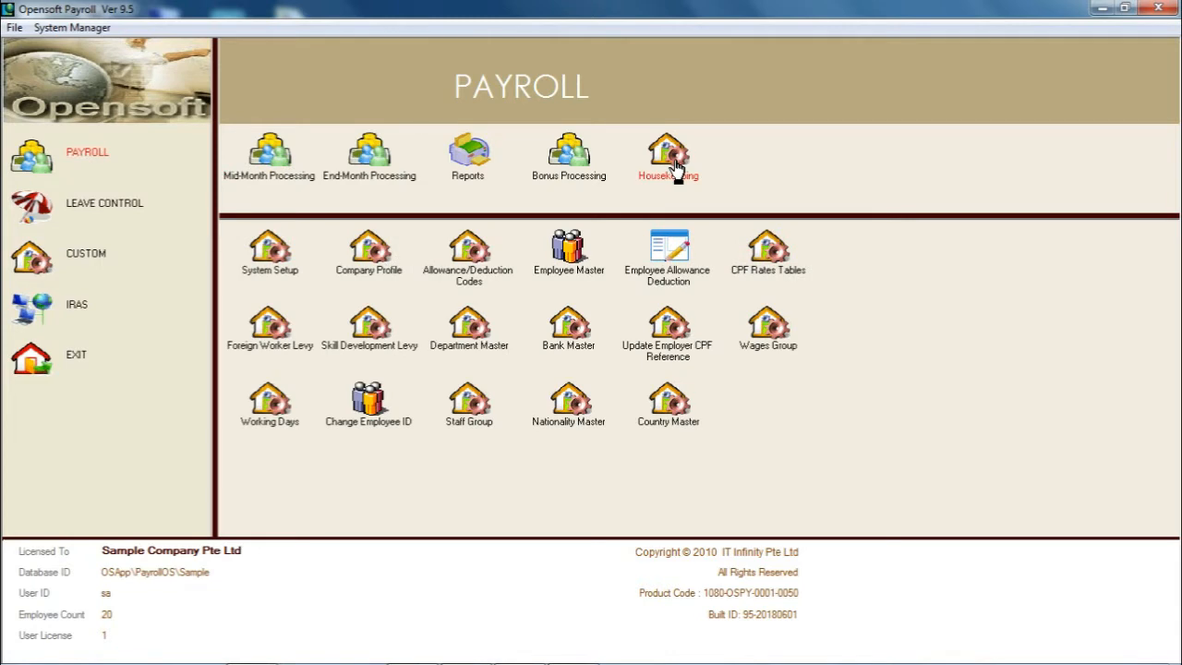
Create a new allowance code CAR PETROL with the description PETROL ALLOWANCE, marked Subject To CPF without Additional Wages.
{"action": "left_click", "coordinate": [480, 280]}
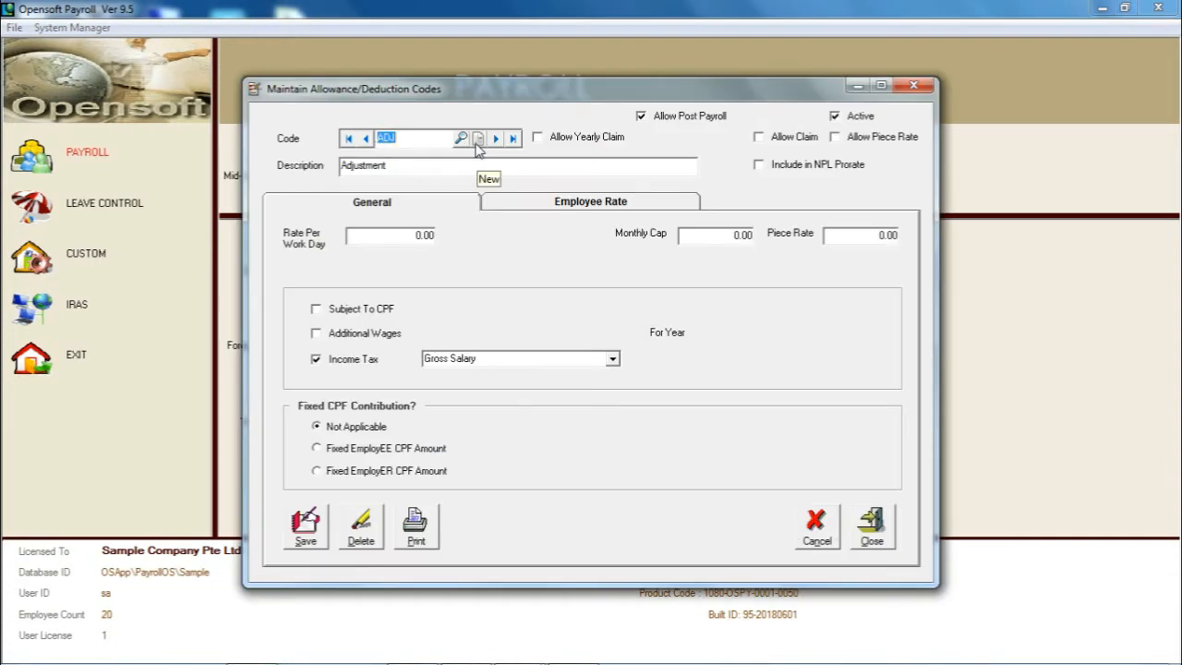
{"action": "left_click", "coordinate": [478, 138]}
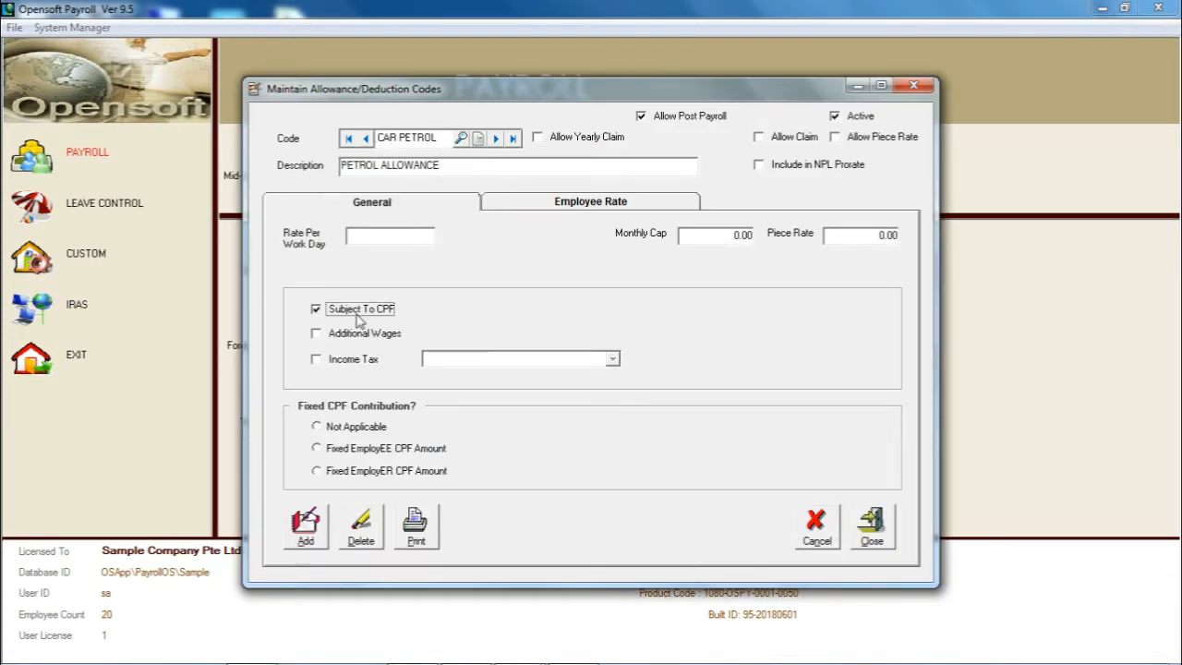
{"action": "left_click", "coordinate": [359, 311]}
{"action": "left_click", "coordinate": [358, 310]}
{"action": "left_click", "coordinate": [358, 310]}
{"action": "left_click", "coordinate": [359, 310]}
{"action": "left_click", "coordinate": [357, 336]}
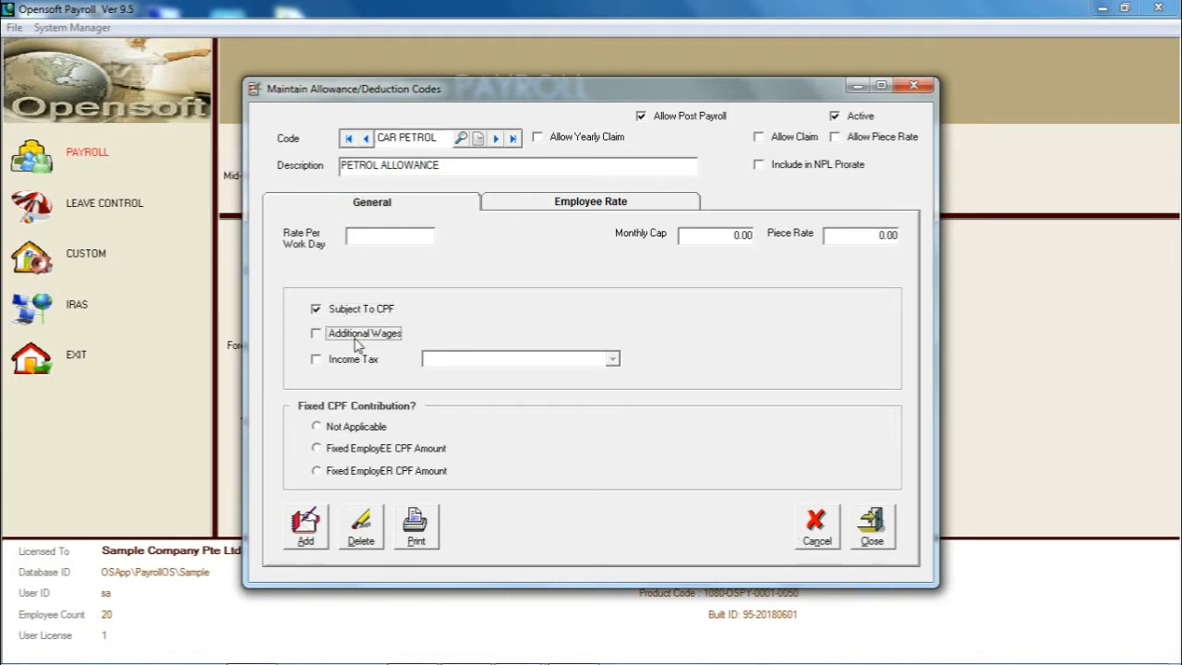
{"action": "left_click", "coordinate": [357, 343]}
Mark the CAR PETROL code for Income Tax under the Life Insurance Premium category.
{"action": "left_click", "coordinate": [352, 361]}
{"action": "left_click", "coordinate": [353, 362]}
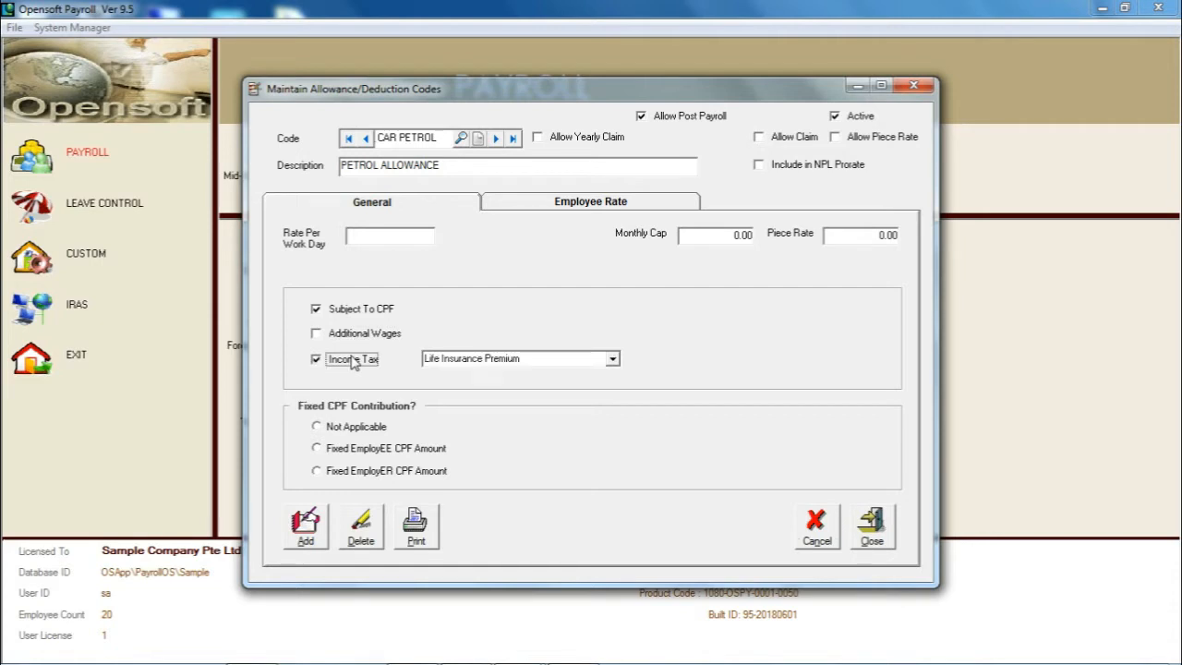
{"action": "left_click", "coordinate": [352, 359]}
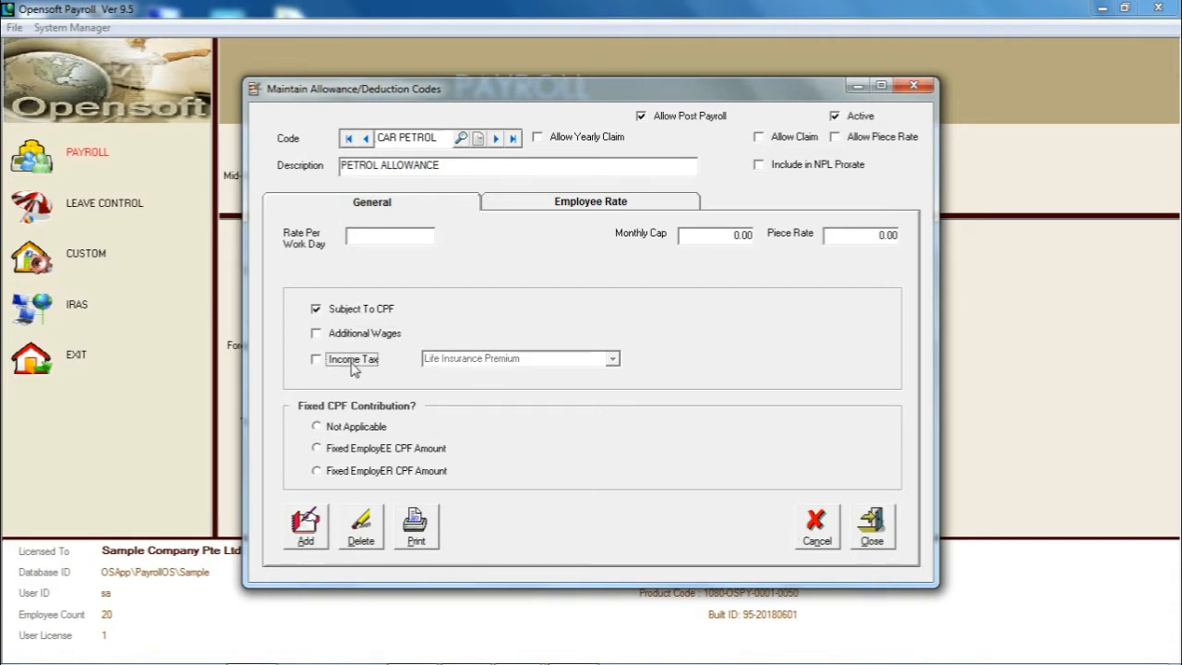
{"action": "left_click", "coordinate": [353, 361]}
{"action": "left_click", "coordinate": [353, 361]}
{"action": "left_click", "coordinate": [353, 362]}
{"action": "left_click", "coordinate": [598, 358]}
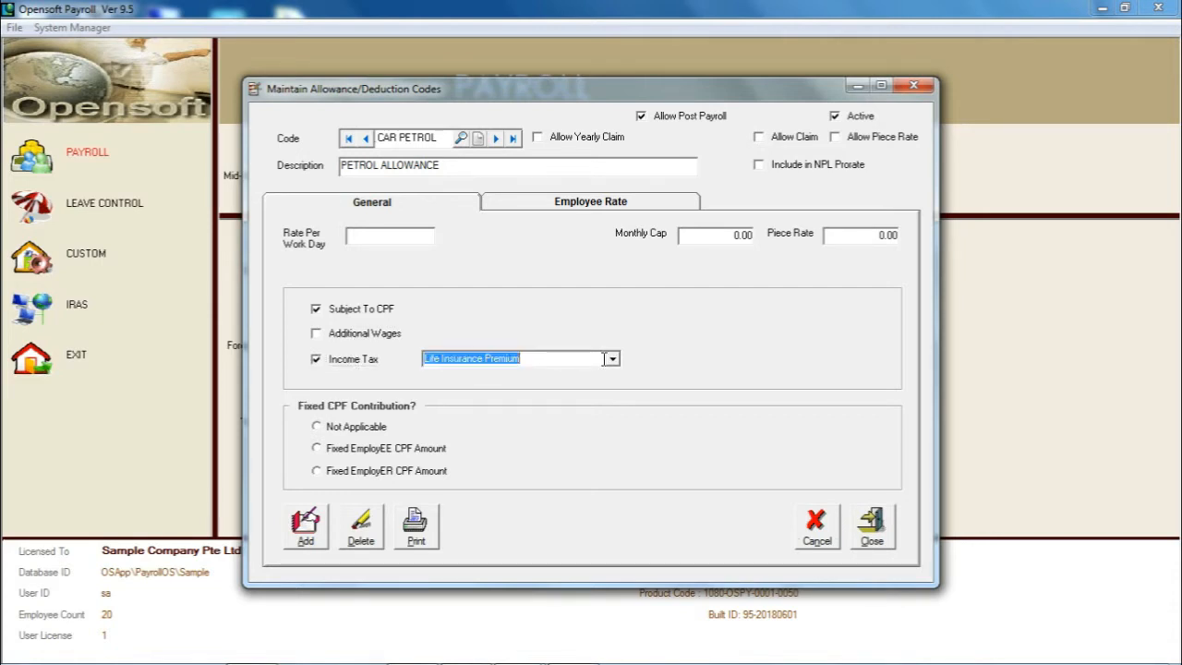
{"action": "left_click", "coordinate": [612, 358]}
Set the code's fixed CPF contribution to Not Applicable and toggle Include in NPL Prorate on and off.
{"action": "left_click", "coordinate": [356, 429]}
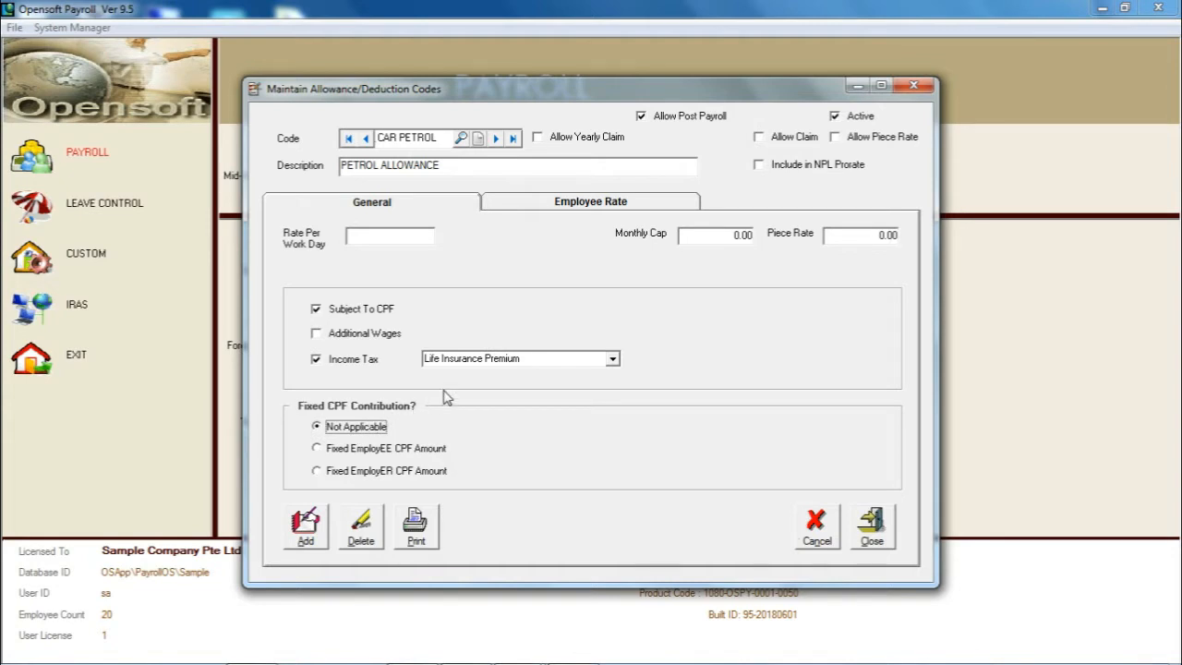
{"action": "left_click", "coordinate": [771, 167]}
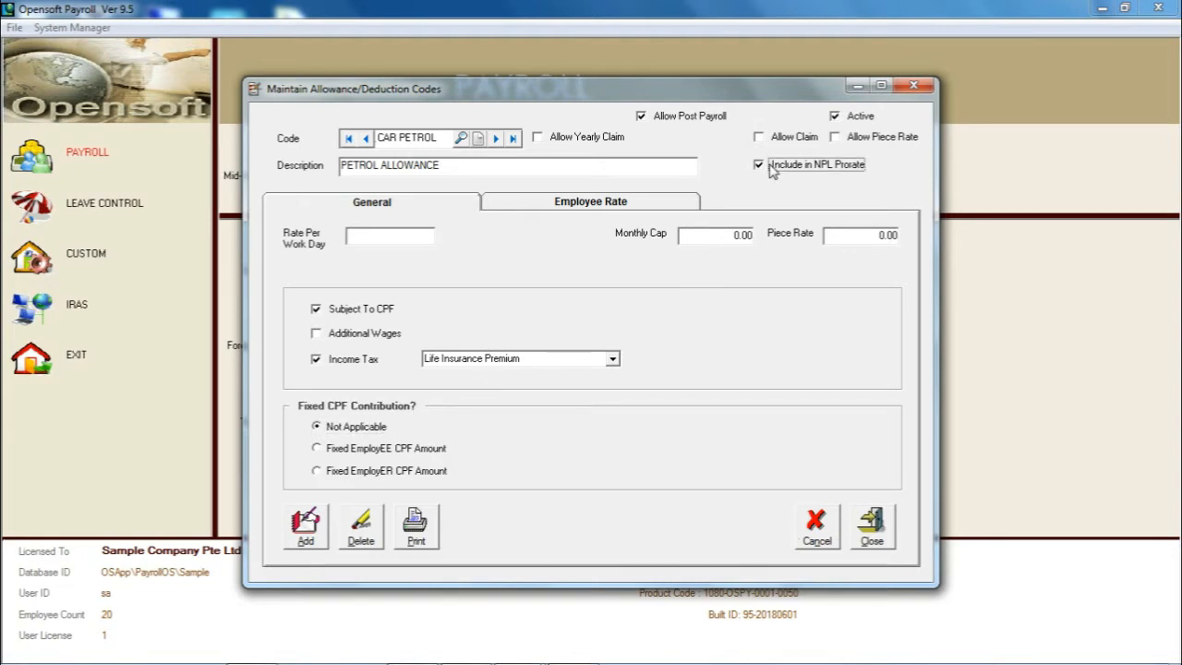
{"action": "left_click", "coordinate": [772, 172]}
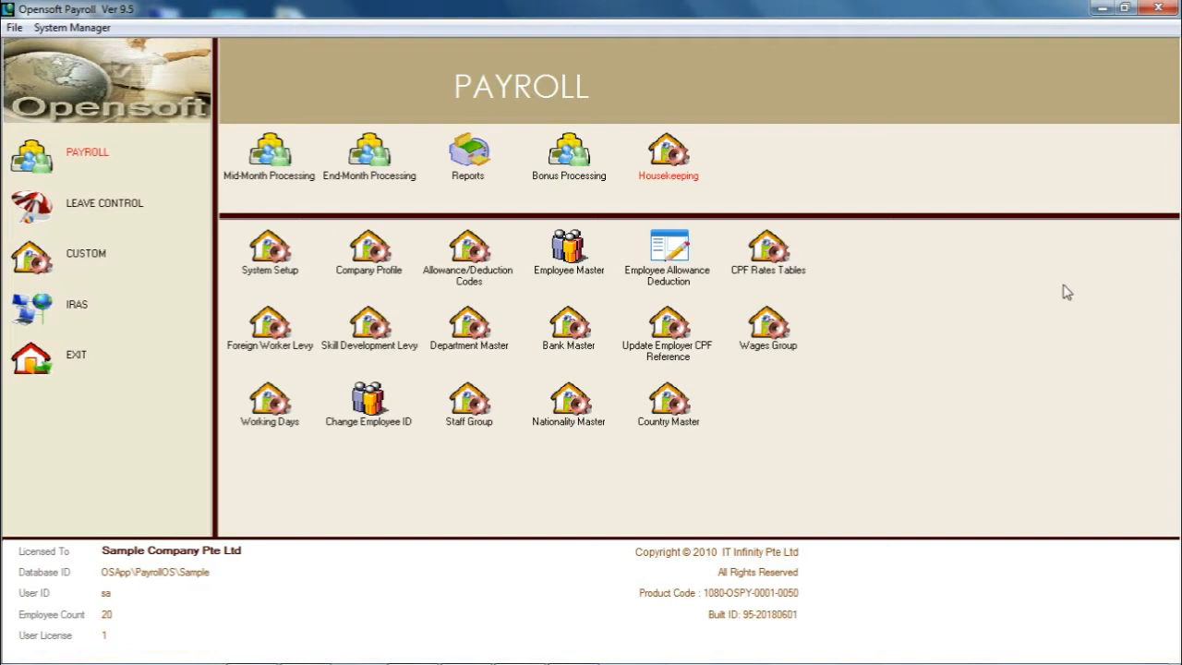
Open the Employee Allowance Deduction maintenance from the Payroll housekeeping functions.
{"action": "left_click", "coordinate": [96, 164]}
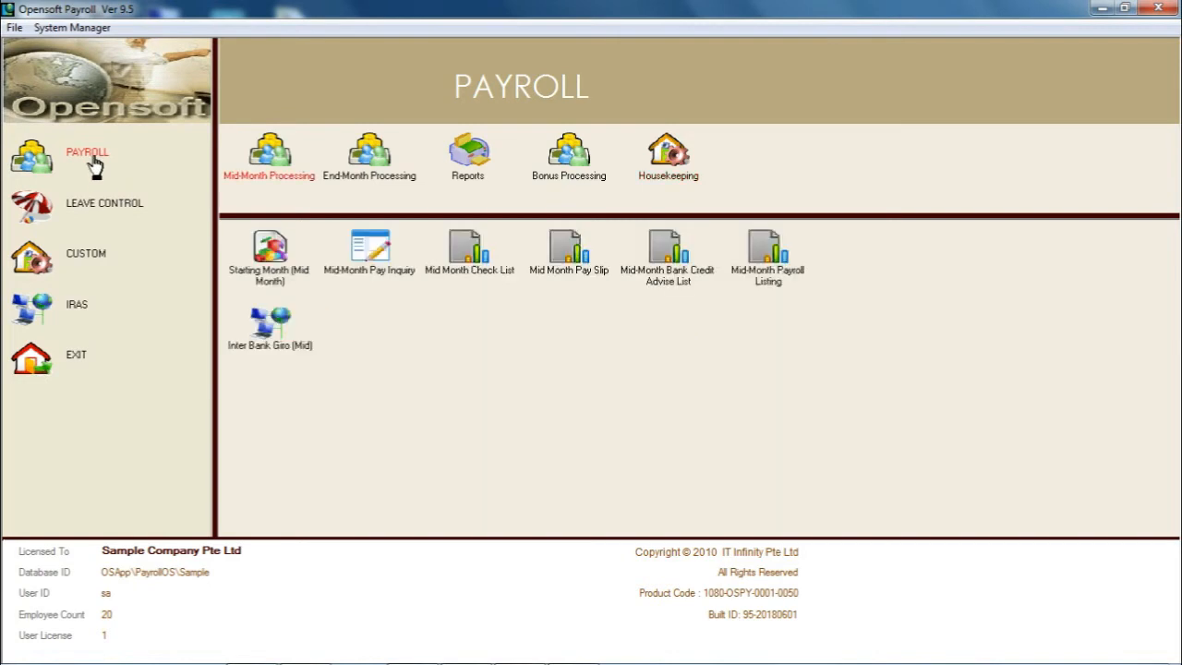
{"action": "left_click", "coordinate": [661, 163]}
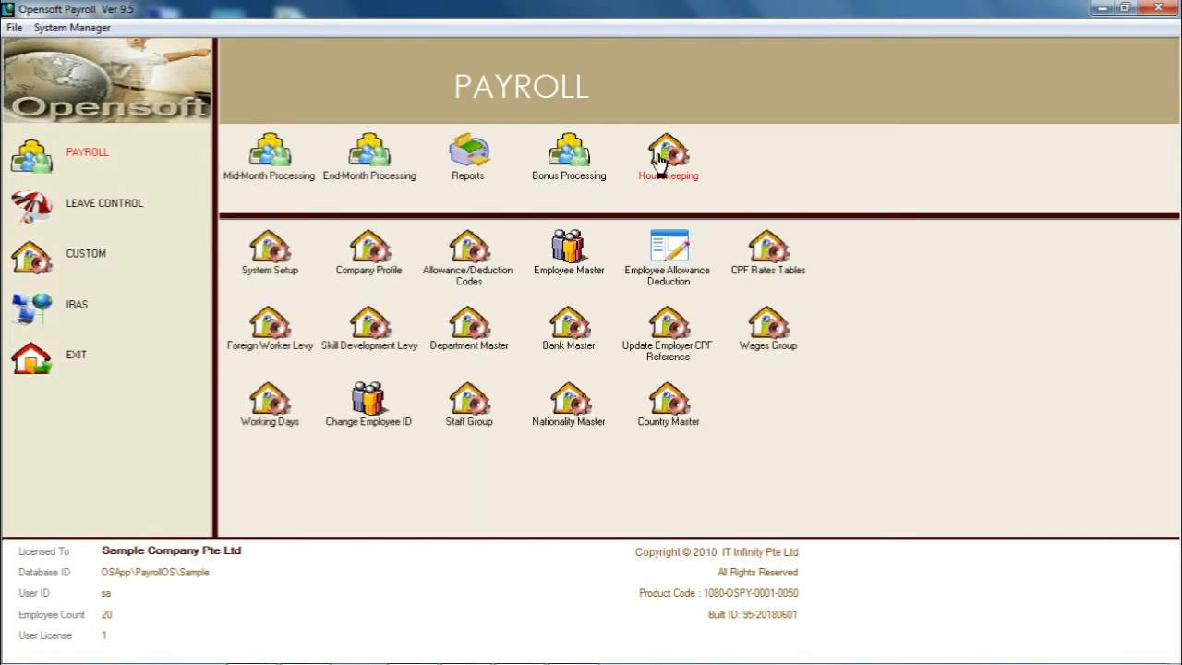
{"action": "left_click", "coordinate": [663, 252]}
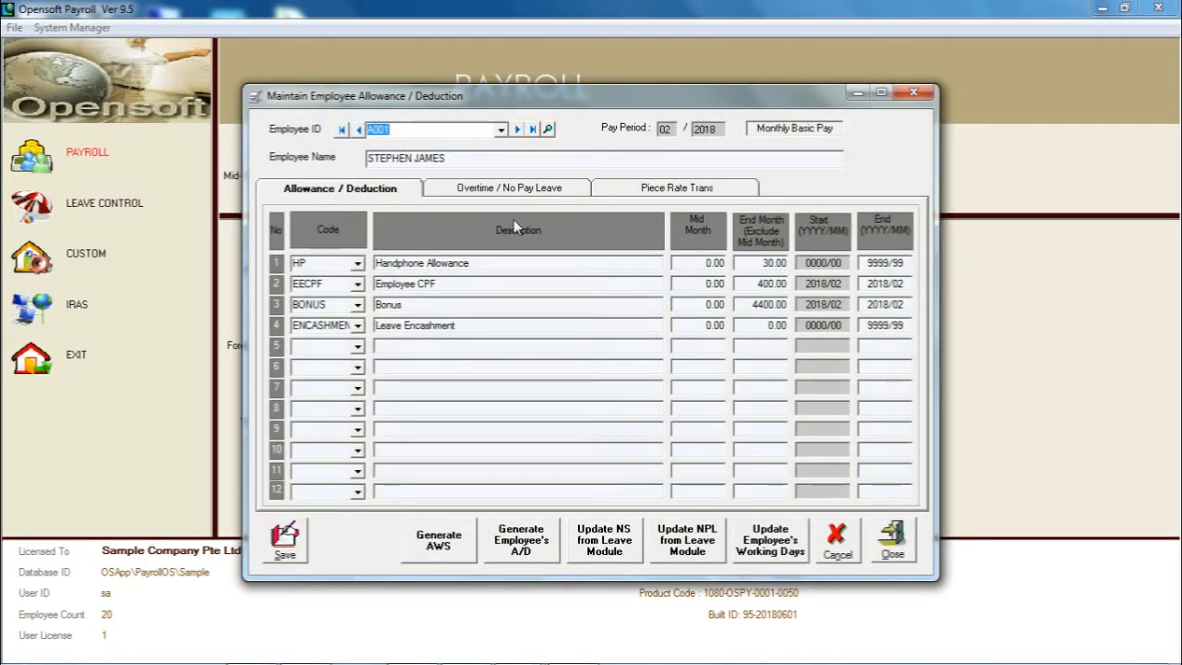
Review the employee's Allowance / Deduction, Overtime / No Pay Leave and Piece Rate Trans pages, ending on Allowance / Deduction.
{"action": "left_click", "coordinate": [345, 192]}
{"action": "left_click", "coordinate": [471, 194]}
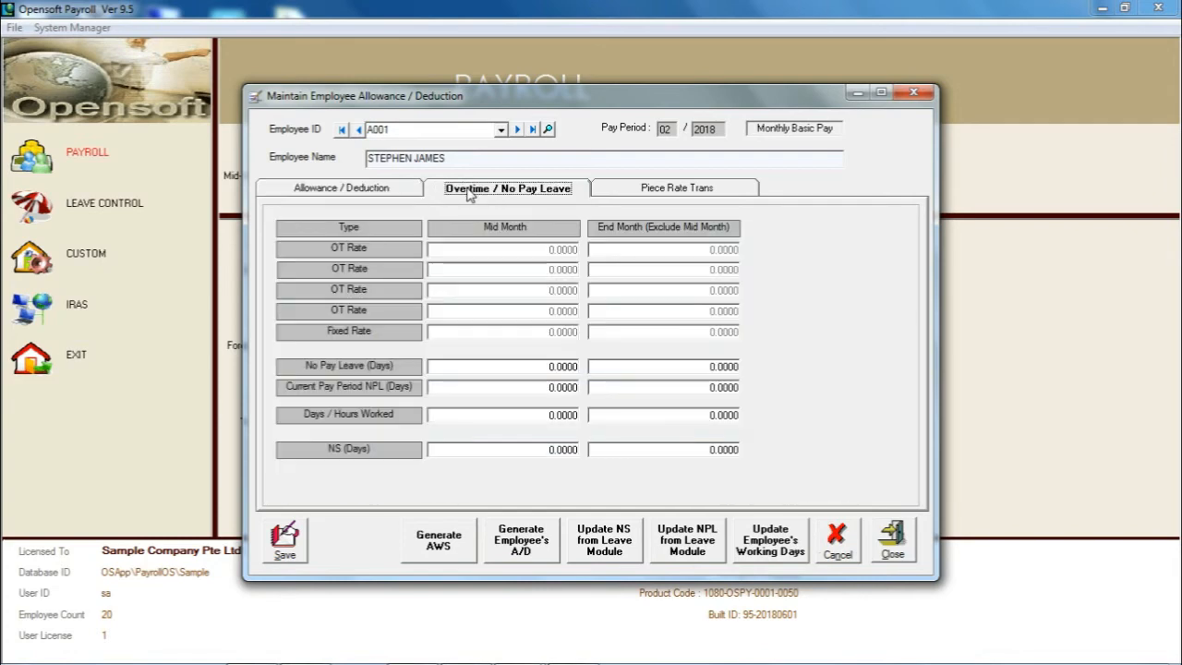
{"action": "left_click", "coordinate": [682, 189]}
{"action": "left_click", "coordinate": [394, 197]}
{"action": "left_click", "coordinate": [499, 199]}
{"action": "left_click", "coordinate": [672, 193]}
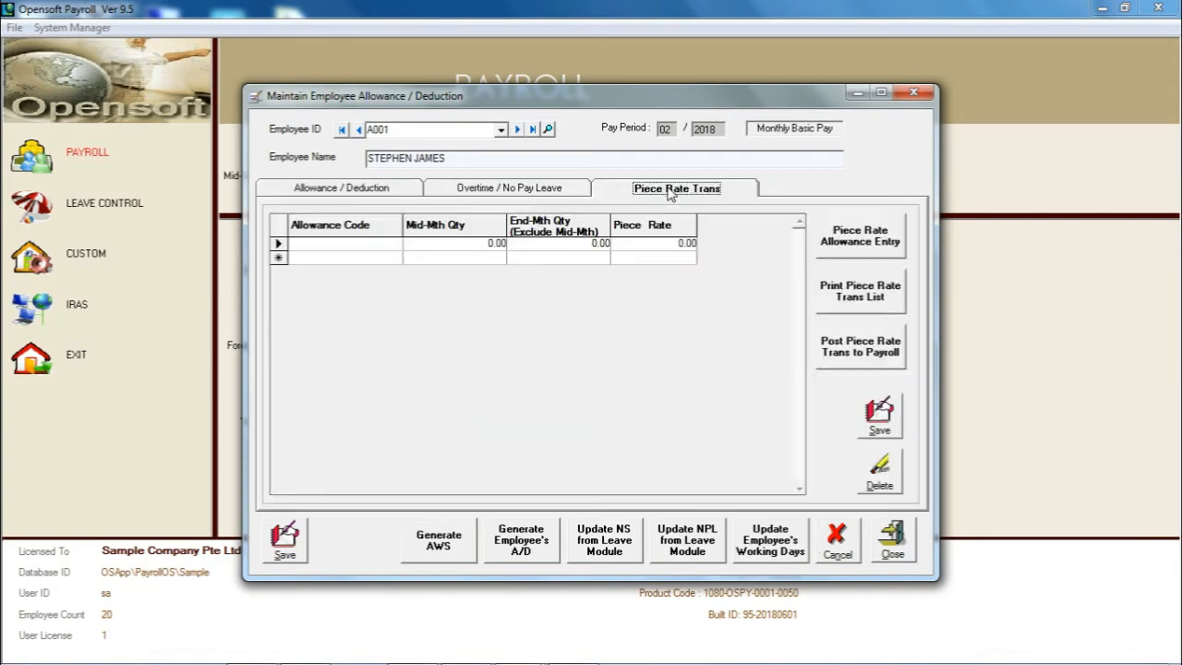
{"action": "left_click", "coordinate": [340, 188]}
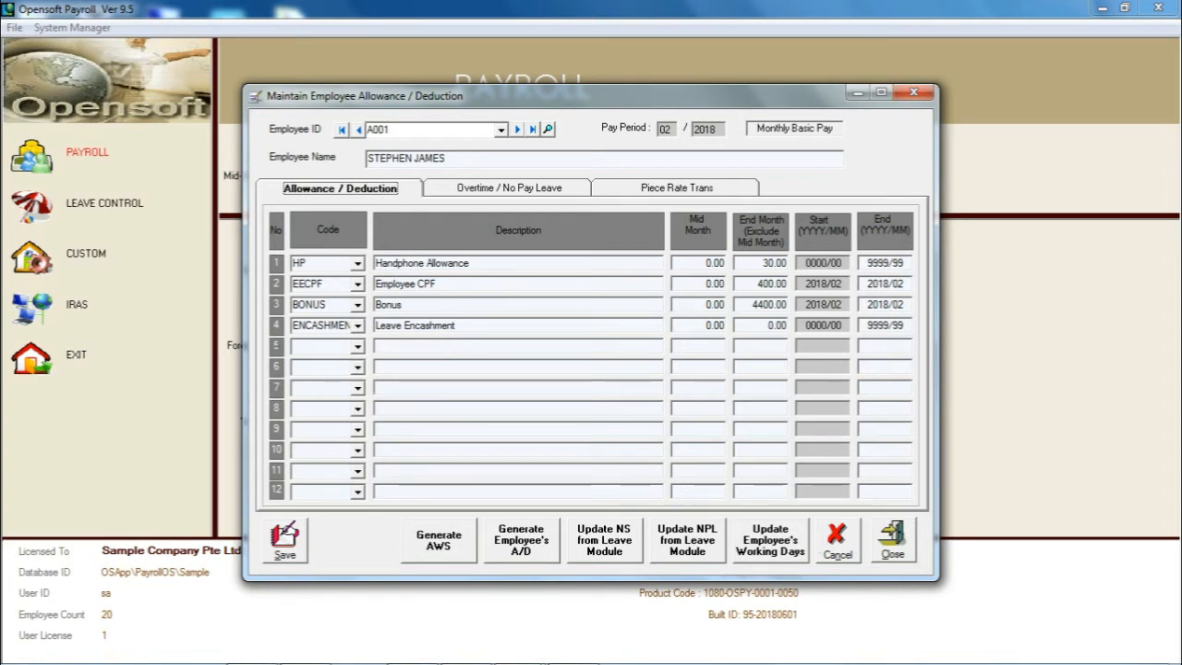
Assign the CAR PETROL code to line 5 of the employee's allowances without entering any amount.
{"action": "left_click", "coordinate": [318, 346]}
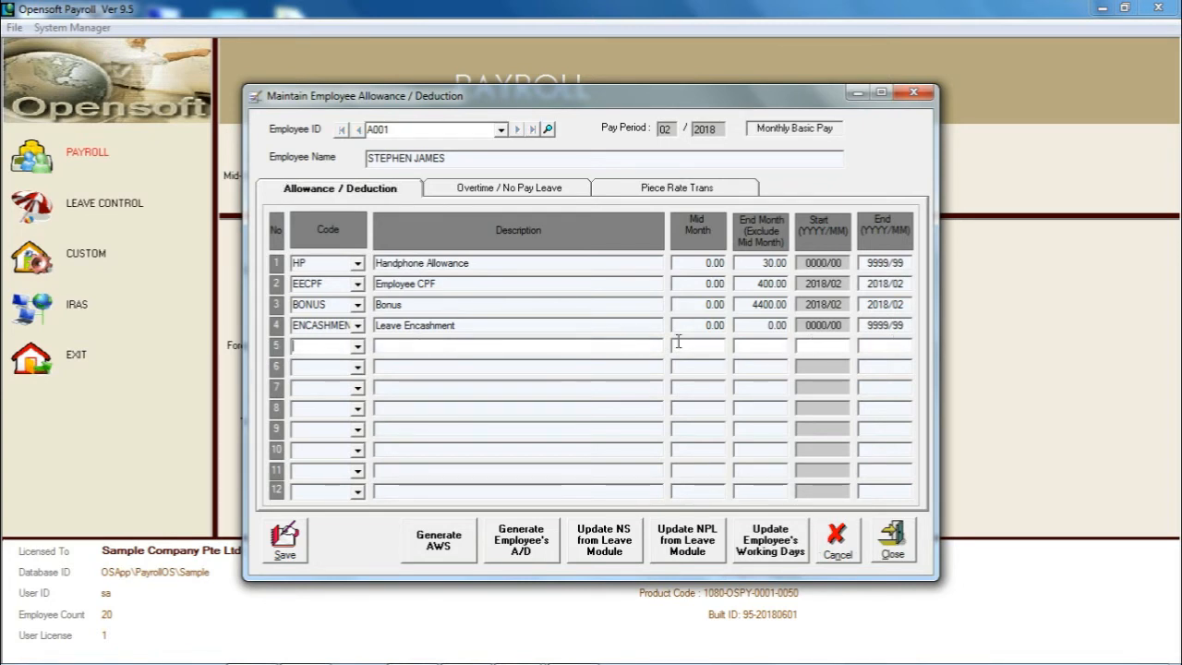
{"action": "left_click", "coordinate": [318, 368]}
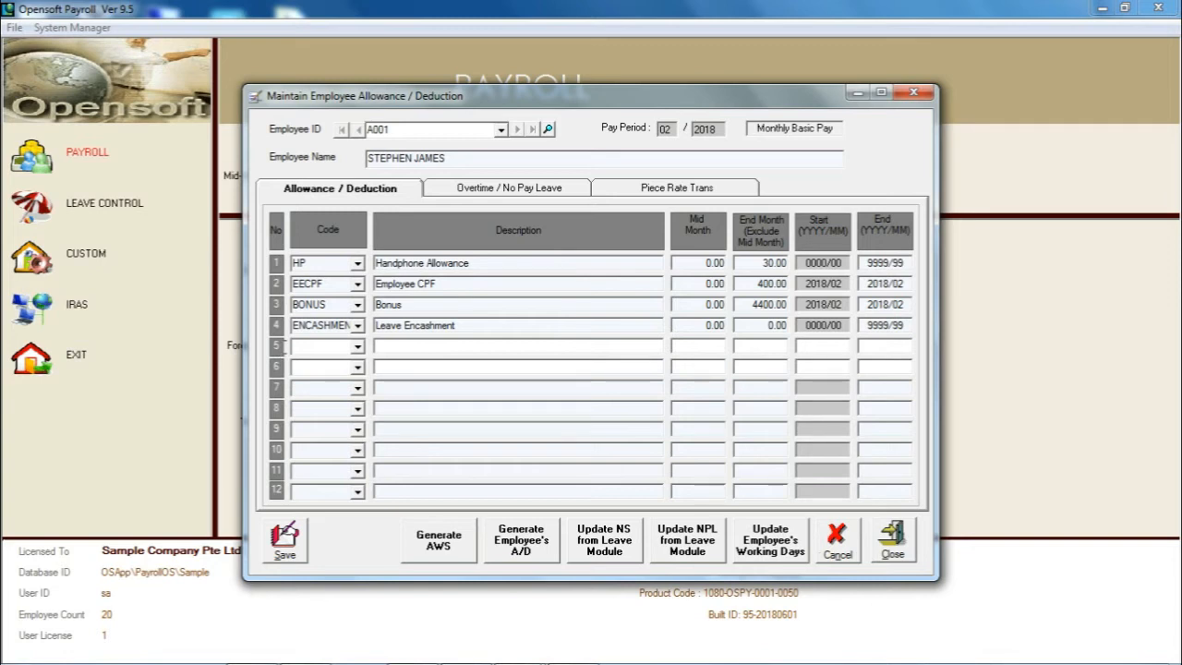
{"action": "left_click", "coordinate": [357, 346]}
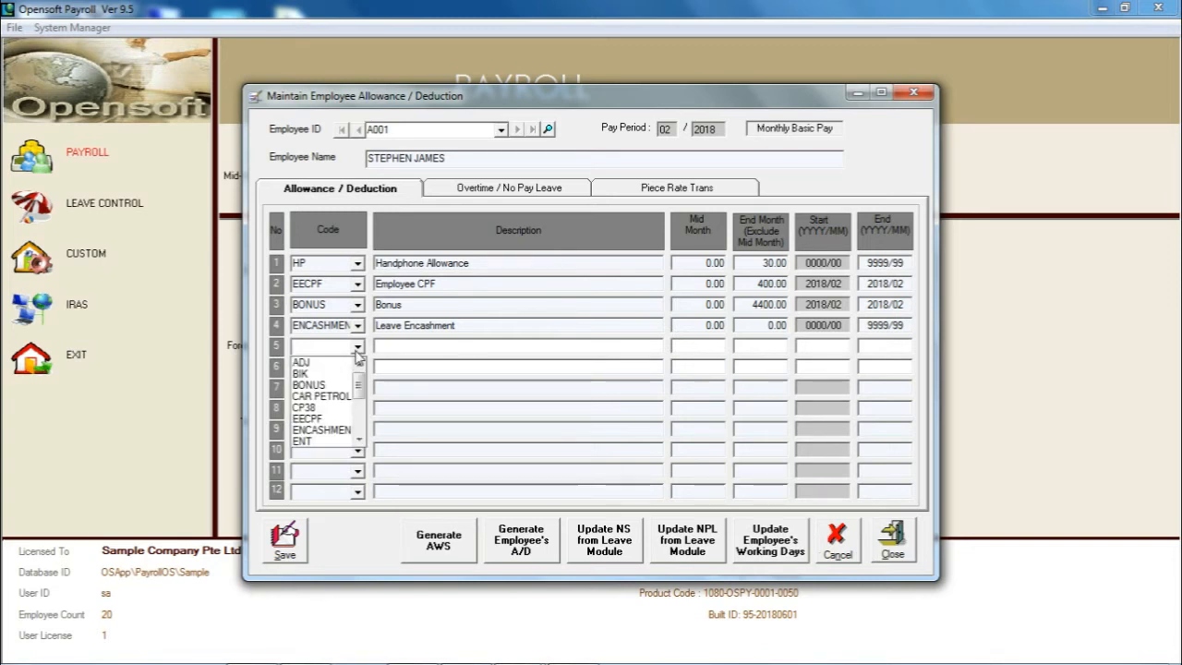
{"action": "mouse_move", "coordinate": [358, 391]}
{"action": "left_mouse_down"}
{"action": "mouse_move", "coordinate": [358, 432]}
{"action": "mouse_move", "coordinate": [358, 388]}
{"action": "left_mouse_up"}
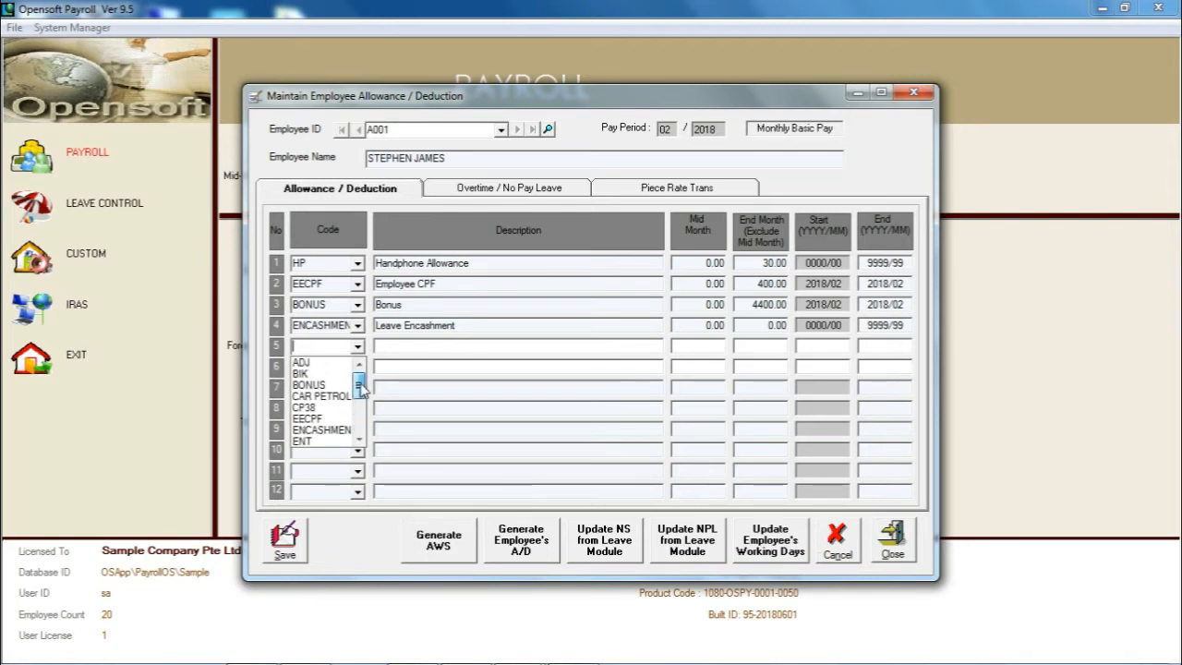
{"action": "left_click", "coordinate": [339, 395]}
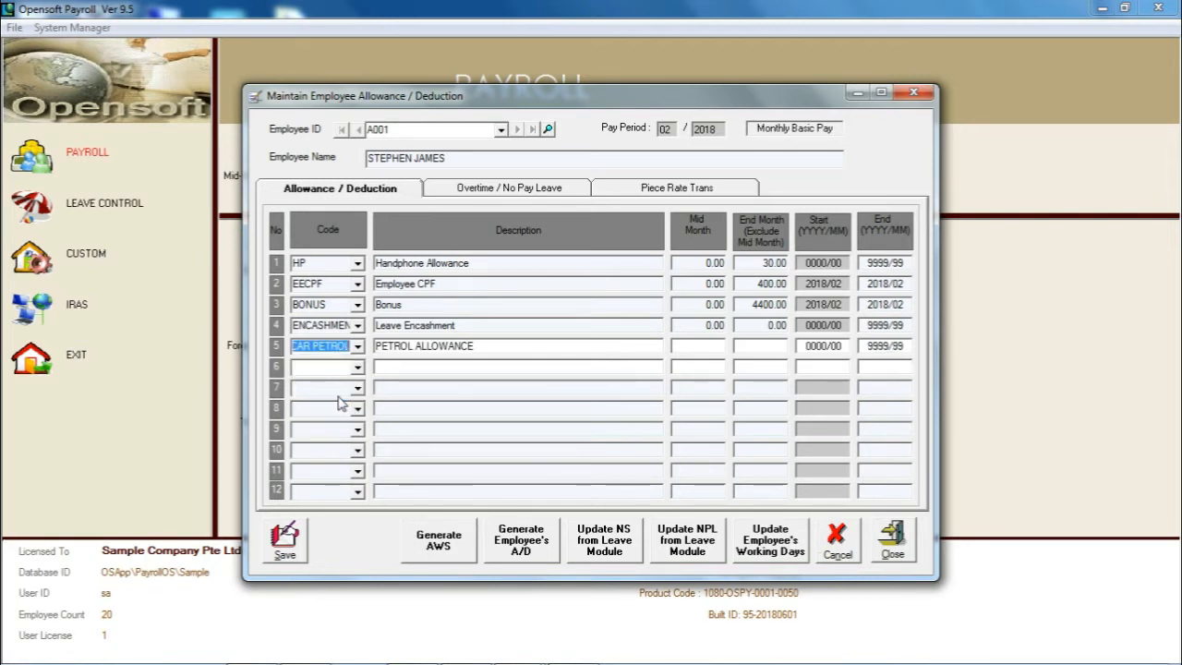
{"action": "left_click", "coordinate": [712, 345]}
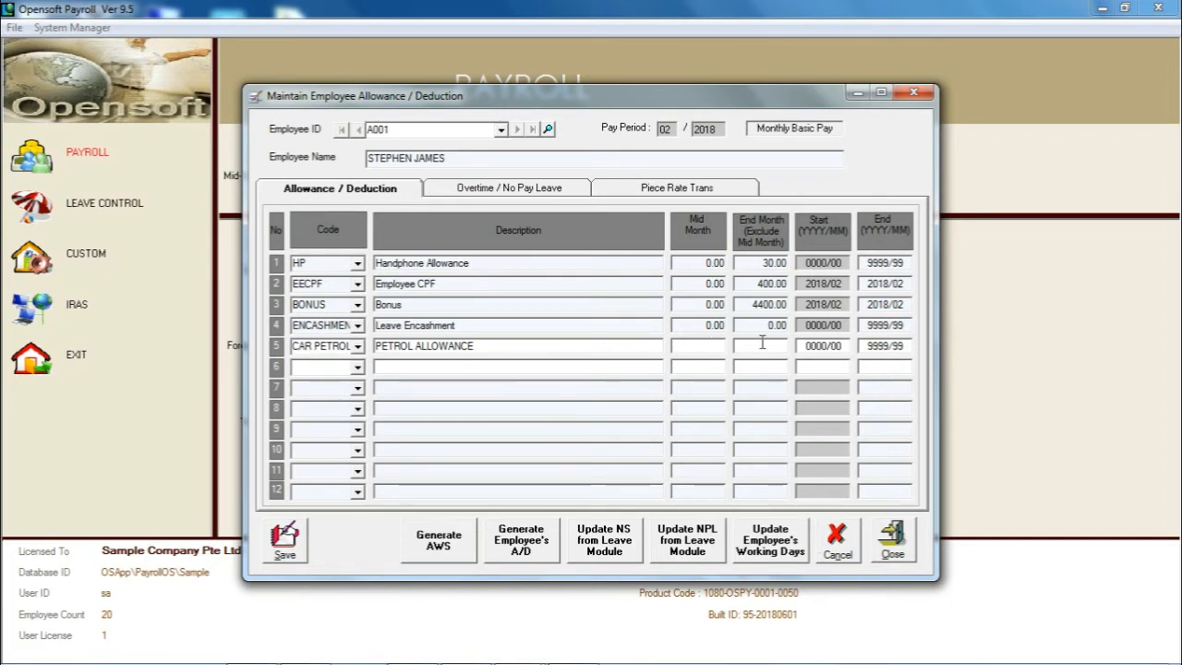
{"action": "left_click", "coordinate": [761, 342]}
{"action": "left_click", "coordinate": [294, 346]}
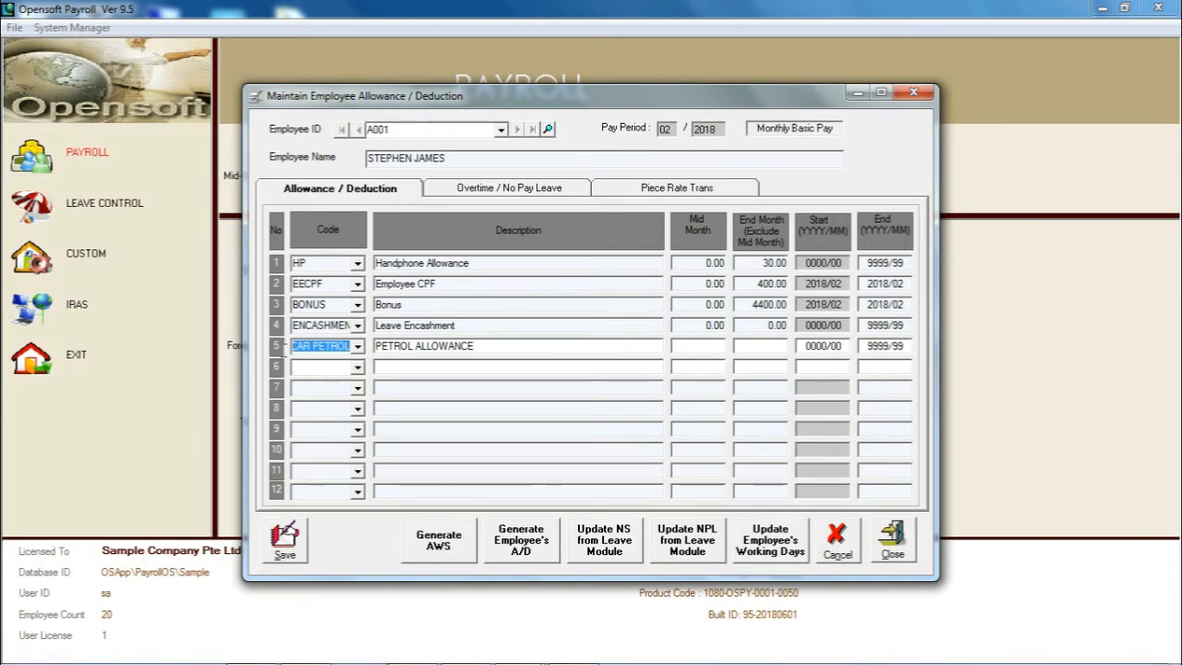
Set line 5 to the INS code with an end-month amount of 300.00 and start period 2018/03.
{"action": "left_click", "coordinate": [357, 346]}
{"action": "left_click", "coordinate": [324, 429]}
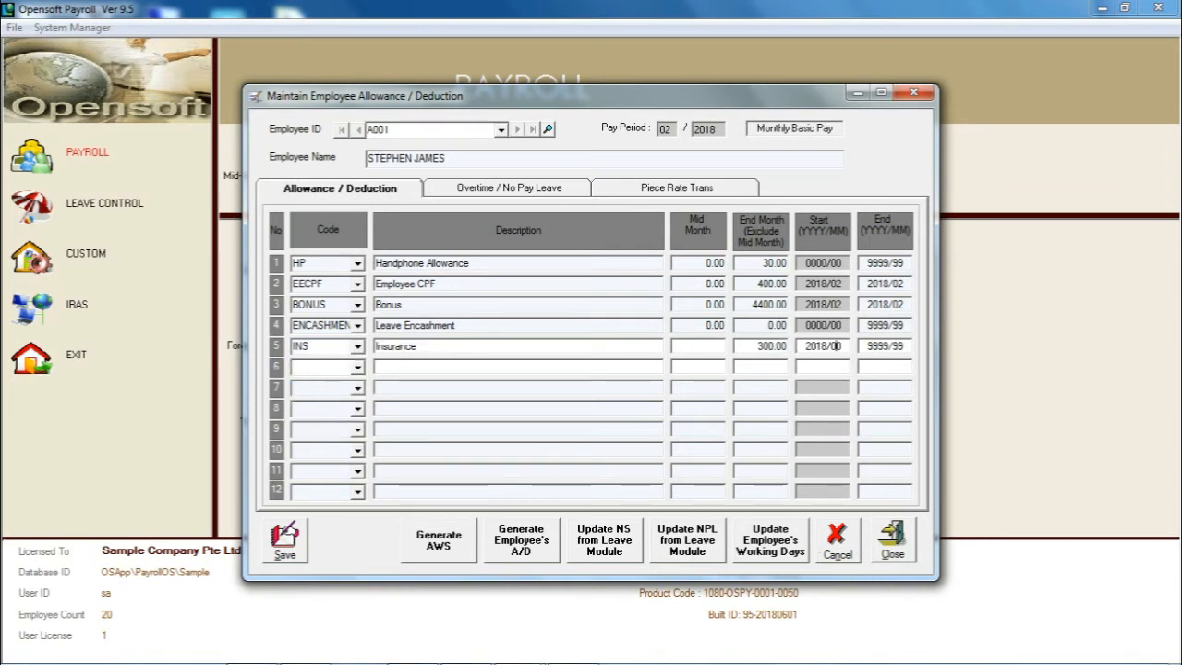
{"action": "type", "text": "03"}
Set the Insurance line's end period to 9999/99 and save the employee's allowance record.
{"action": "double_click", "coordinate": [904, 349]}
{"action": "left_click", "coordinate": [908, 345]}
{"action": "key", "text": "BackSpace"}
{"action": "type", "text": "4"}
{"action": "type", "text": "9999"}
{"action": "left_click_drag", "start_coordinate": [889, 347], "coordinate": [928, 346]}
{"action": "key", "text": "BackSpace"}
{"action": "type", "text": "99"}
{"action": "left_click", "coordinate": [286, 538]}
{"action": "left_click", "coordinate": [623, 398]}
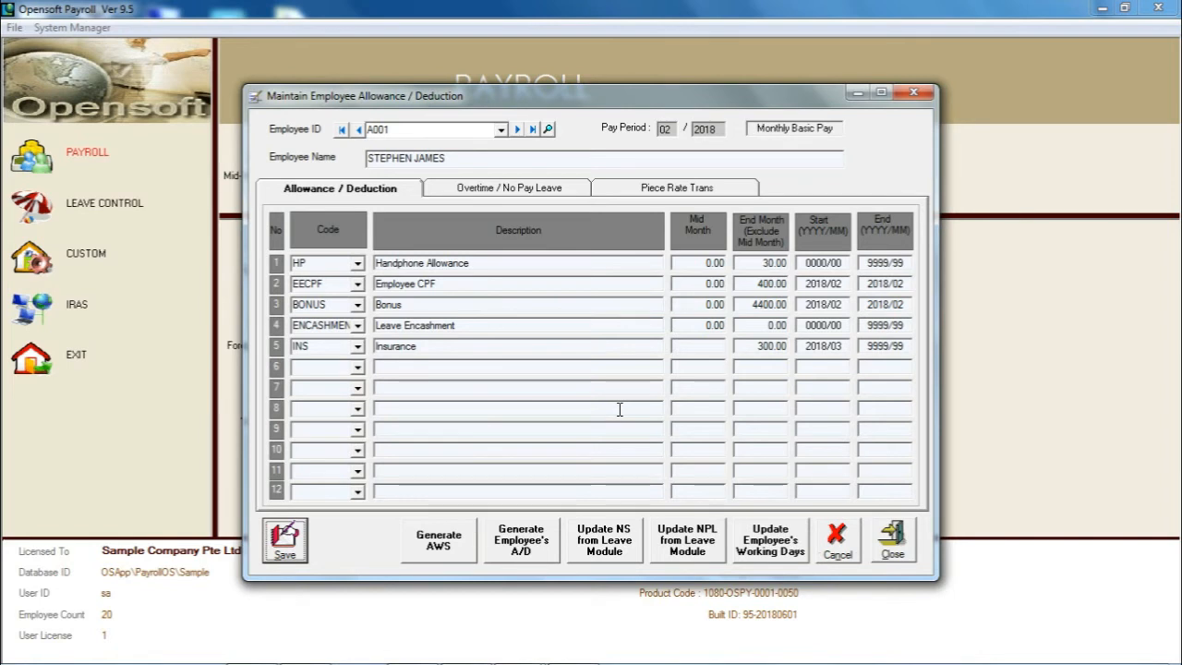
Add a second INS entry on line 6 with an end-month amount of -900.00 for periods 2018/03 to 2018/04.
{"action": "left_click", "coordinate": [294, 368]}
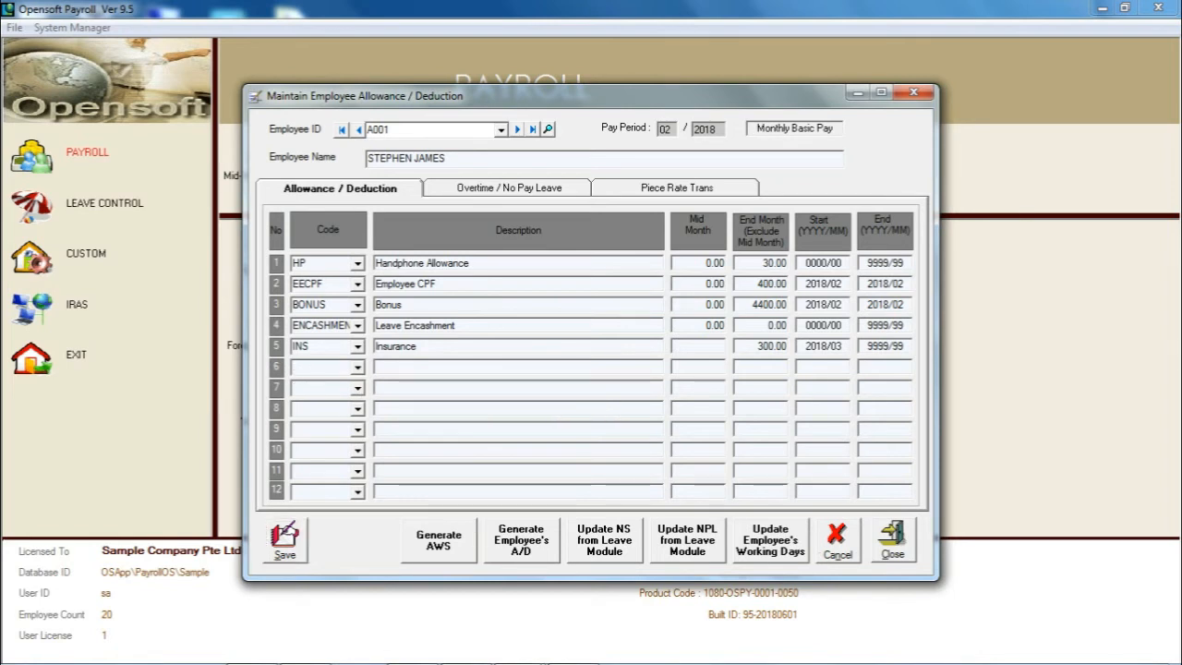
{"action": "left_click", "coordinate": [357, 367]}
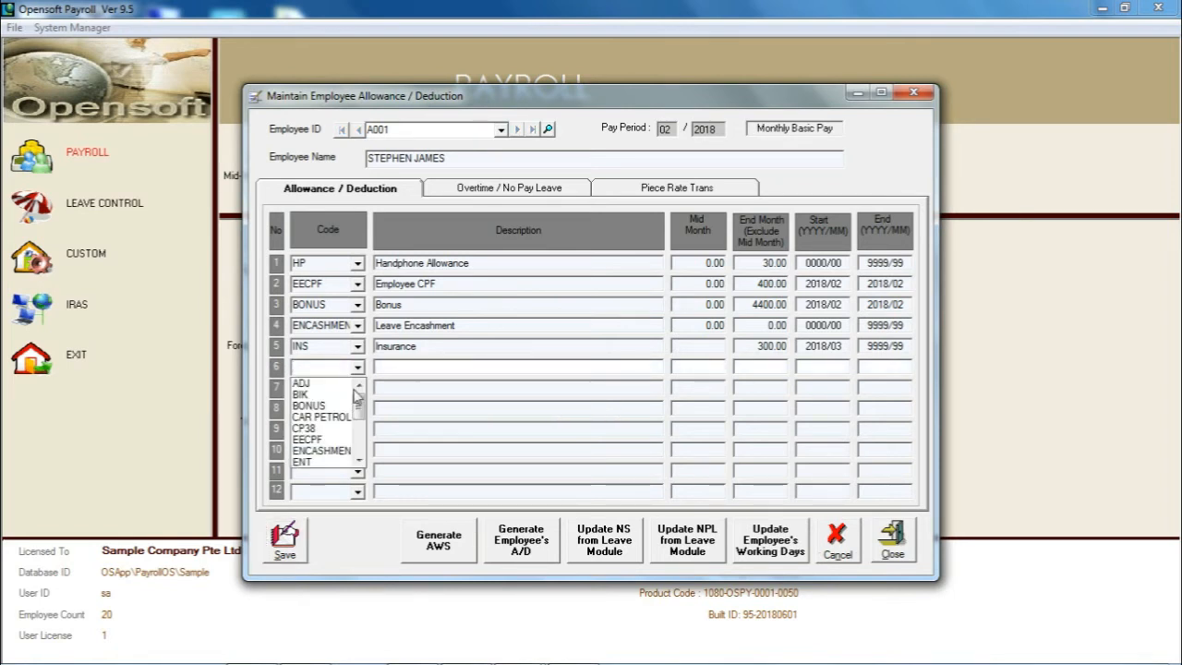
{"action": "left_click_drag", "start_coordinate": [356, 396], "coordinate": [354, 440]}
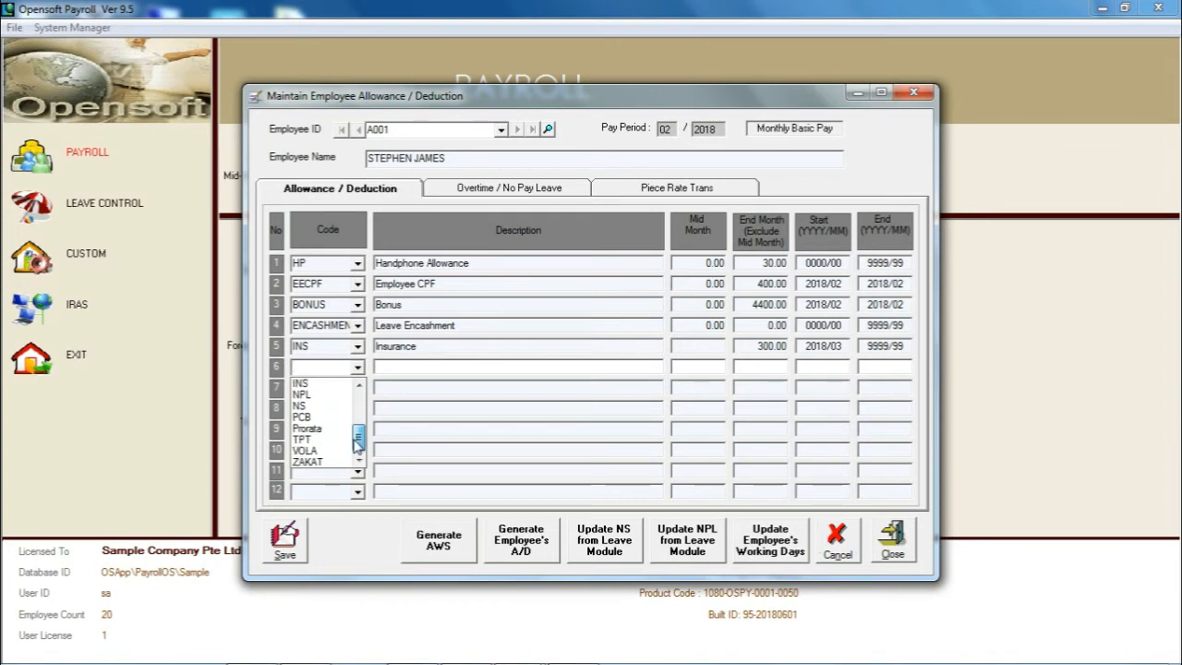
{"action": "left_click", "coordinate": [321, 406]}
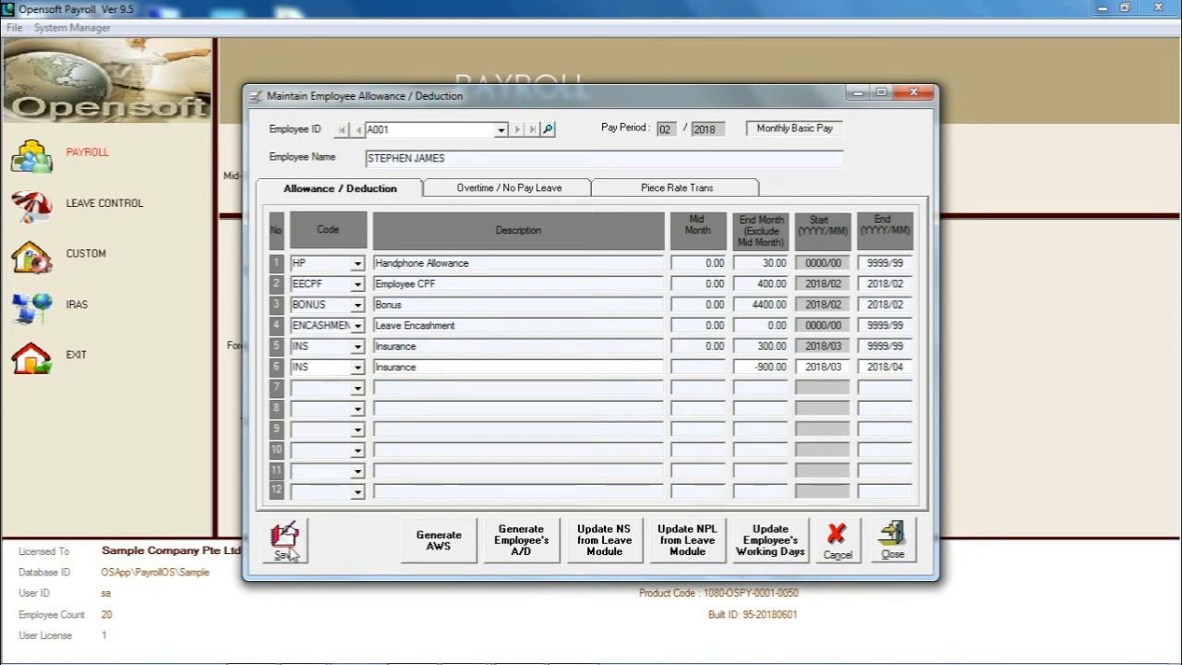
Examine another employee's overtime and no-pay-leave page, checking the end-month days worked, No Pay Leave and Current Pay Period NPL fields.
{"action": "left_click", "coordinate": [492, 190]}
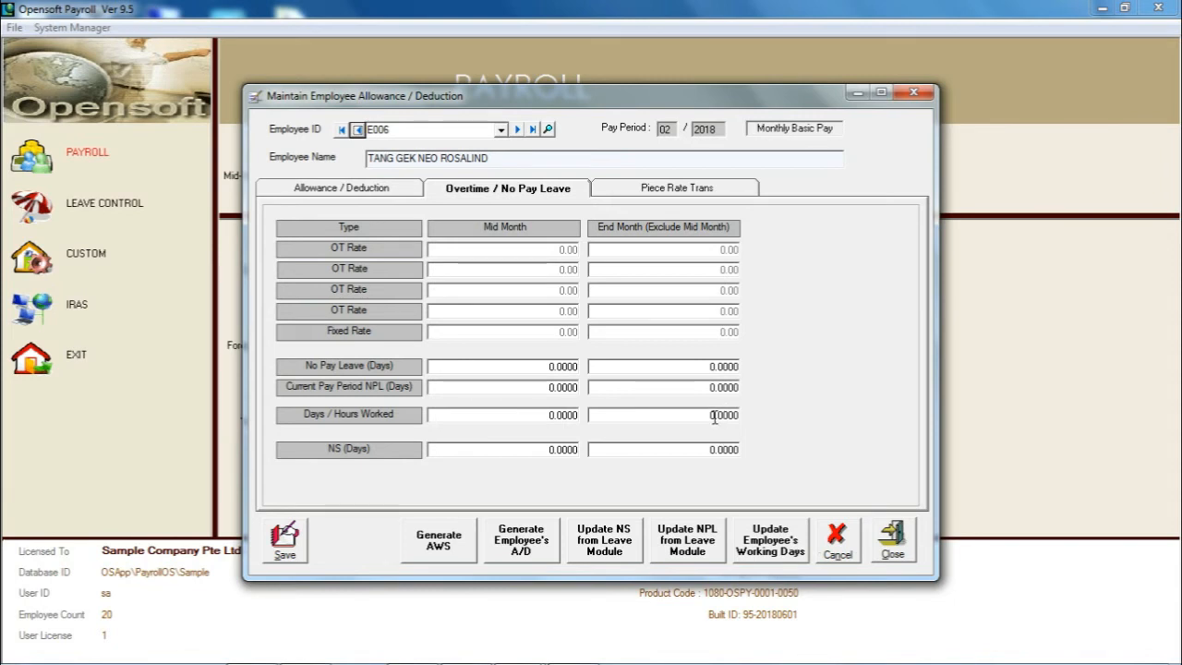
{"action": "left_click", "coordinate": [715, 415]}
{"action": "left_click", "coordinate": [707, 387]}
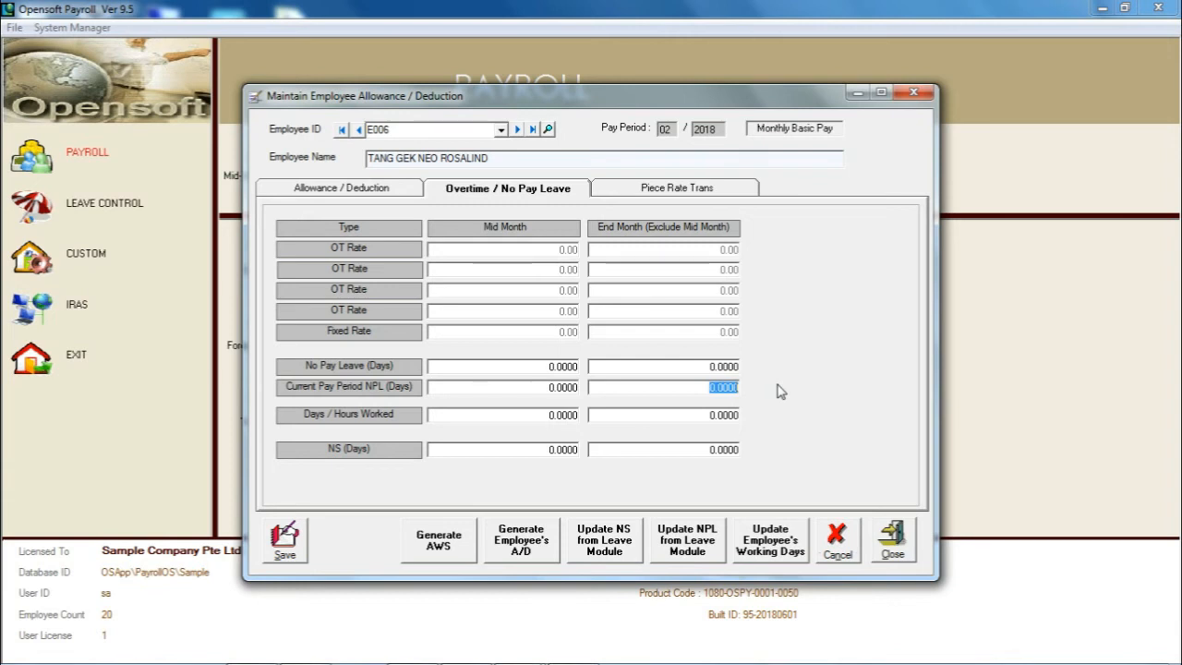
{"action": "left_click", "coordinate": [709, 367]}
{"action": "double_click", "coordinate": [709, 367]}
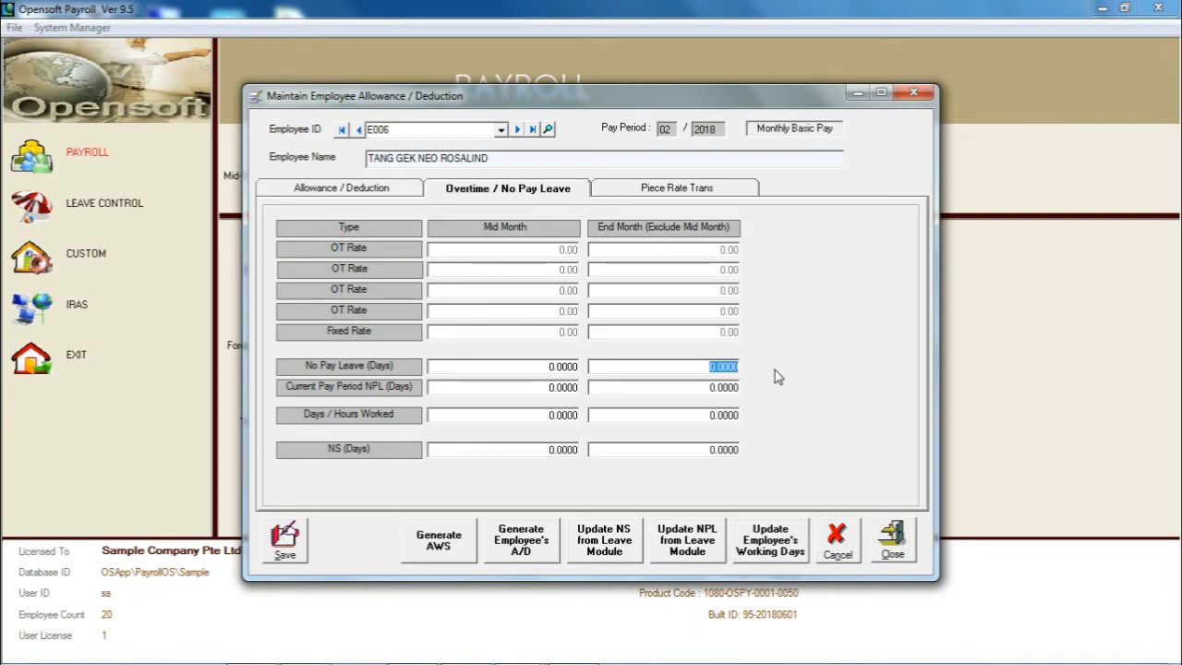
{"action": "left_click", "coordinate": [710, 387]}
{"action": "double_click", "coordinate": [709, 387]}
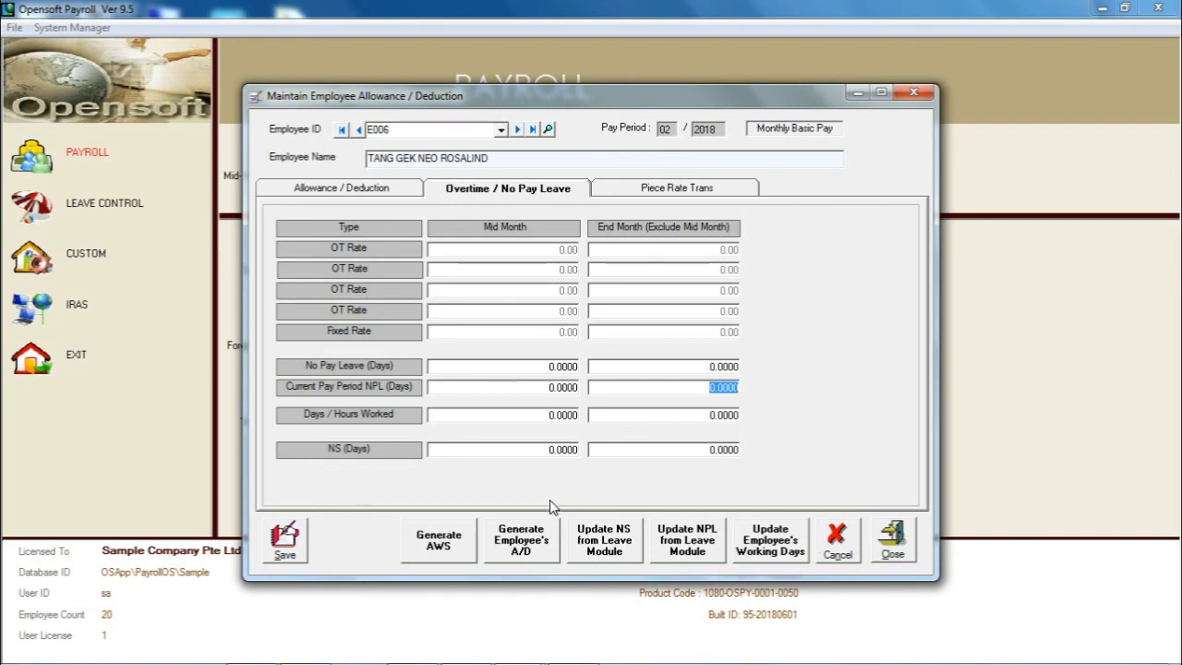
Start generating employee allowances/deductions and limit the scope to CPF sub code PTE01 and department SALES.
{"action": "left_click", "coordinate": [539, 535]}
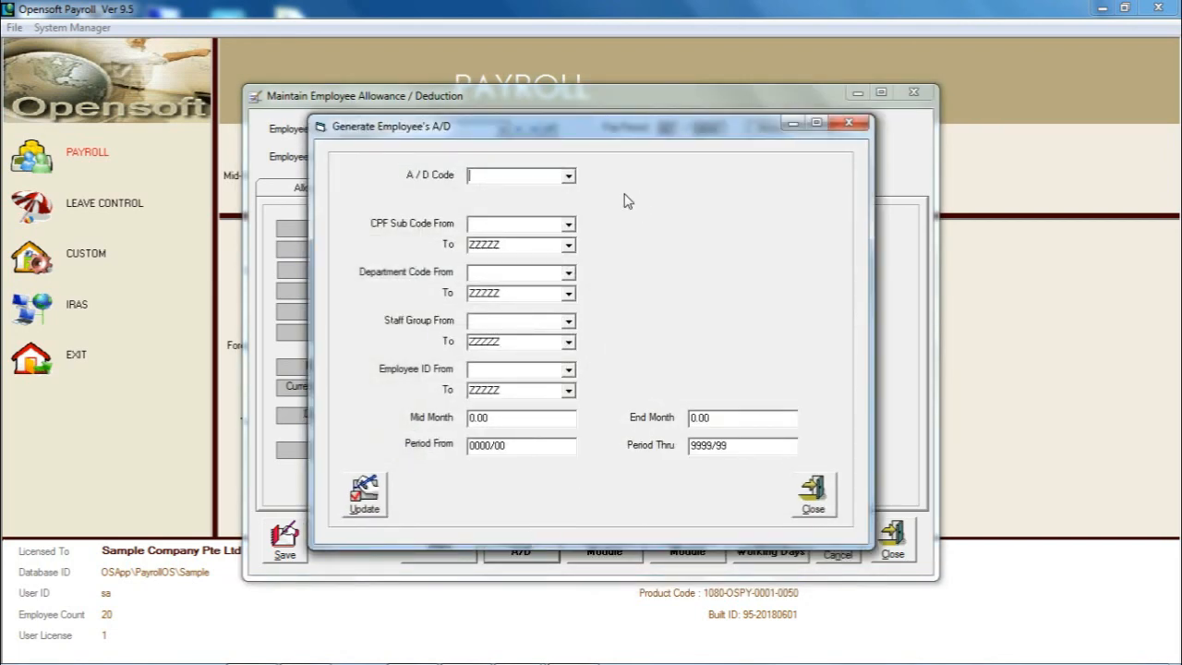
{"action": "left_click", "coordinate": [568, 226]}
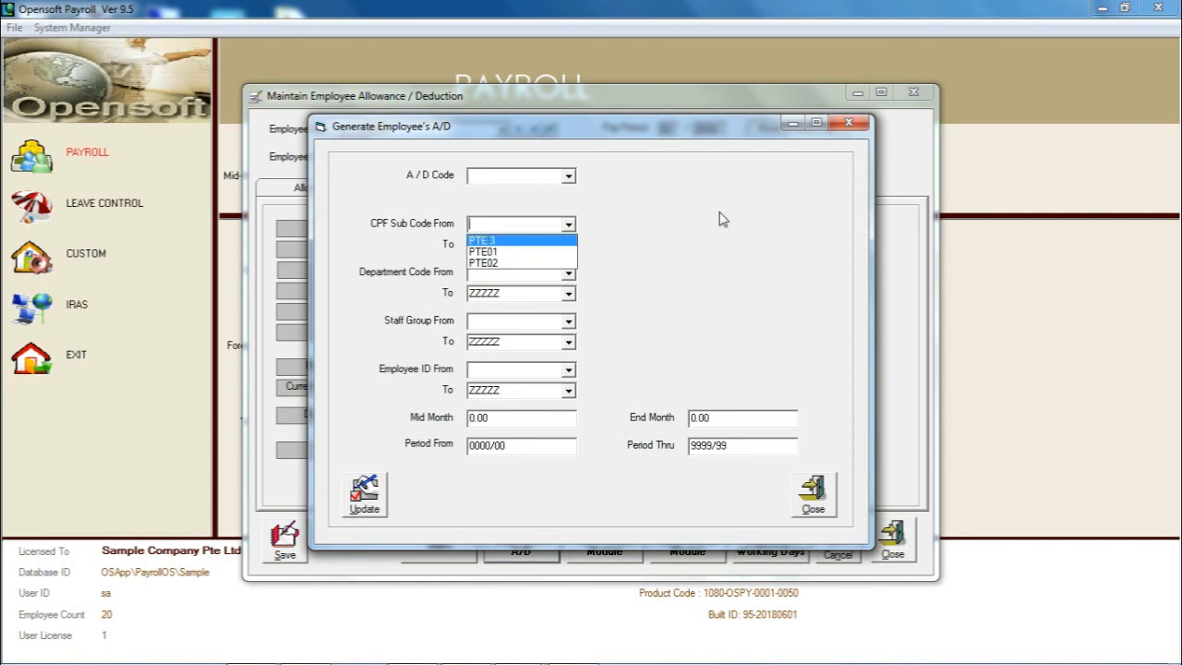
{"action": "left_click", "coordinate": [559, 252]}
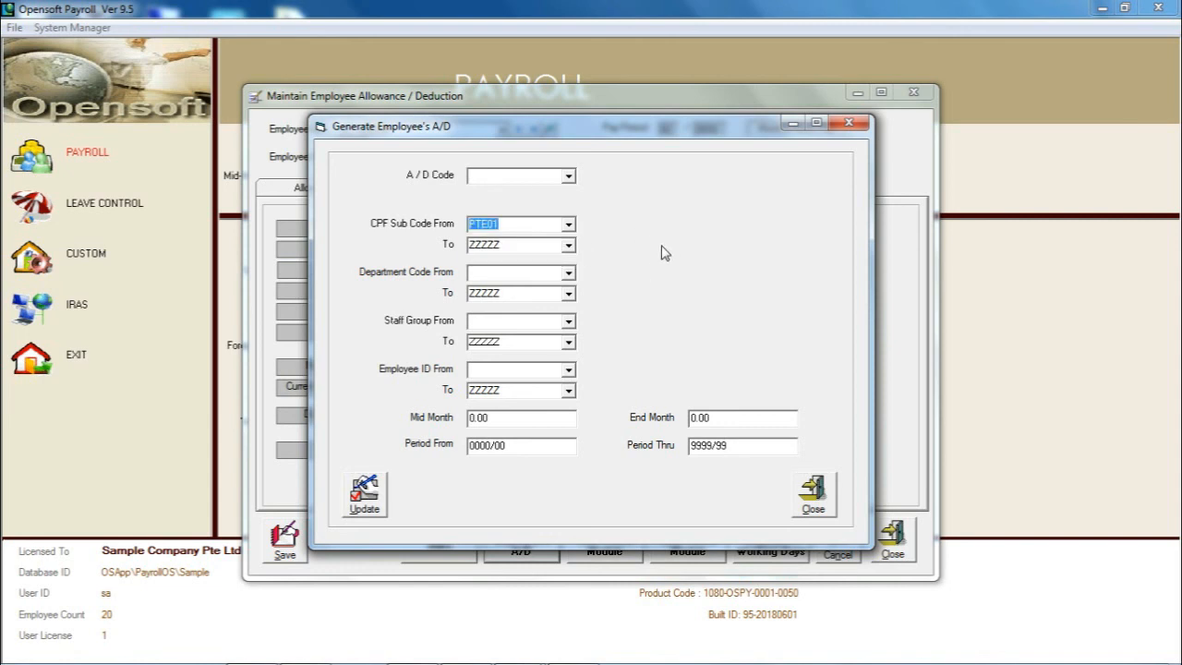
{"action": "left_click", "coordinate": [569, 274]}
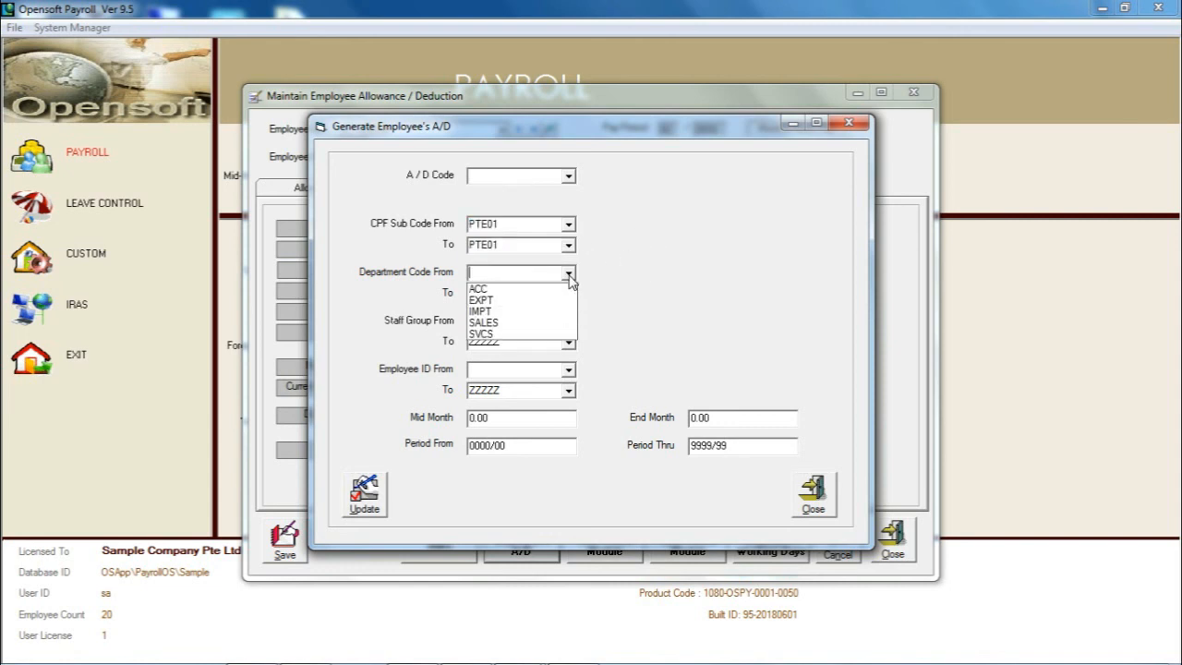
{"action": "left_click", "coordinate": [536, 322]}
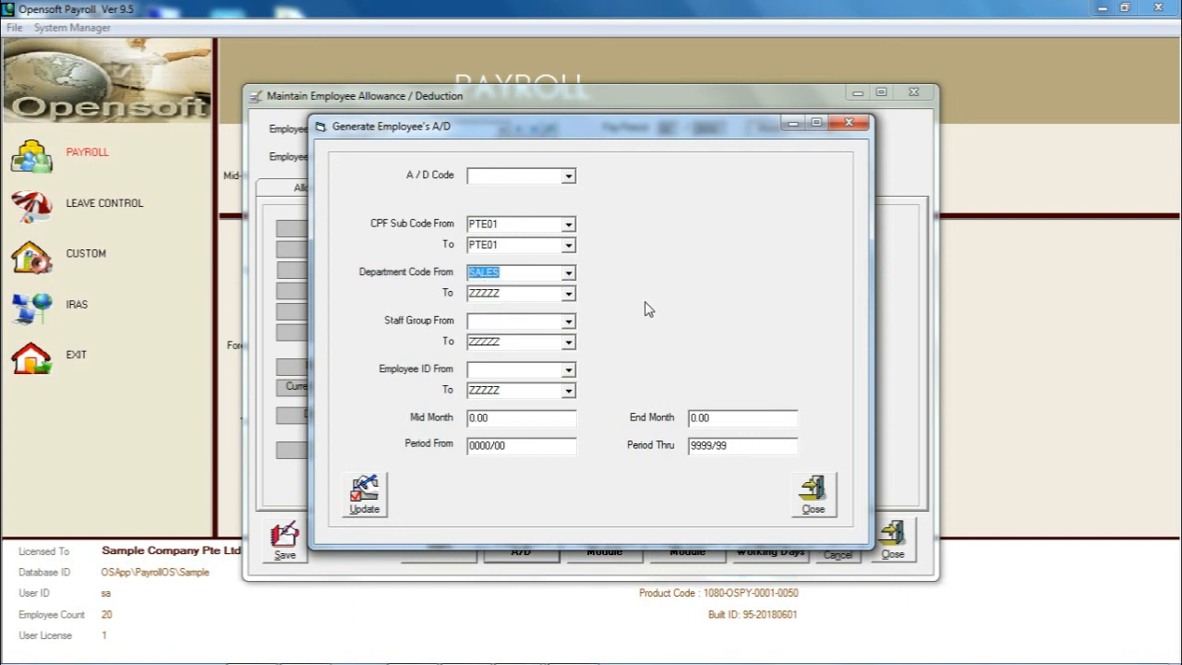
Restrict the allowance/deduction generation to the WORKERS staff group and the first employee ID in the list.
{"action": "left_click", "coordinate": [569, 321]}
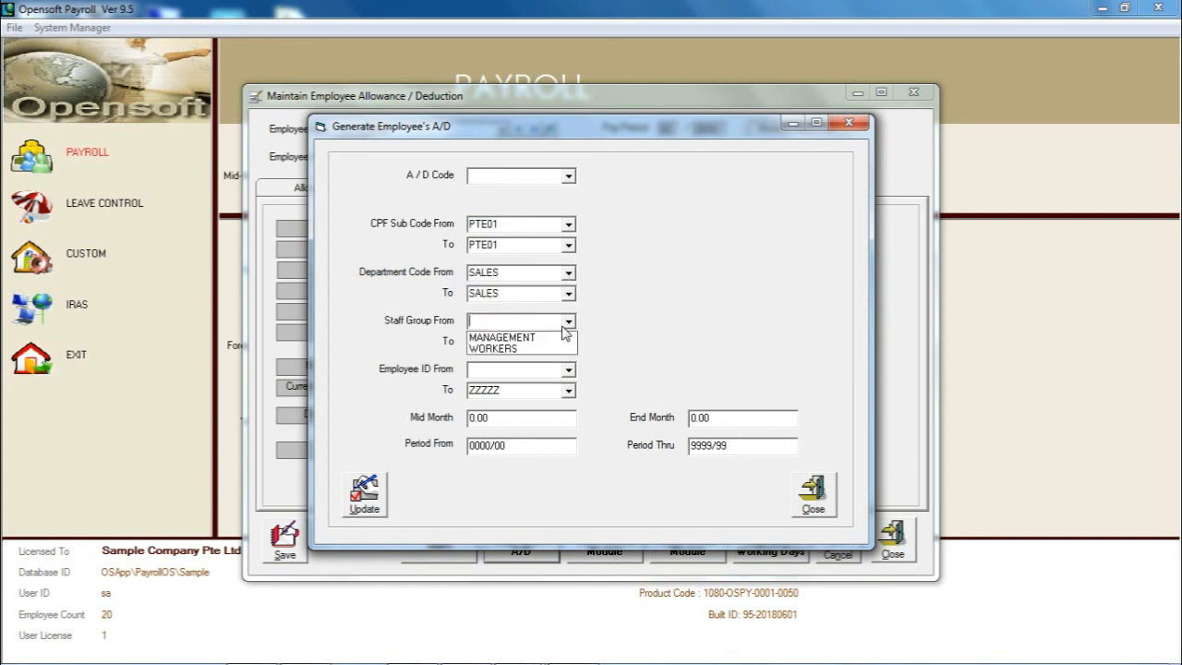
{"action": "left_click", "coordinate": [526, 350]}
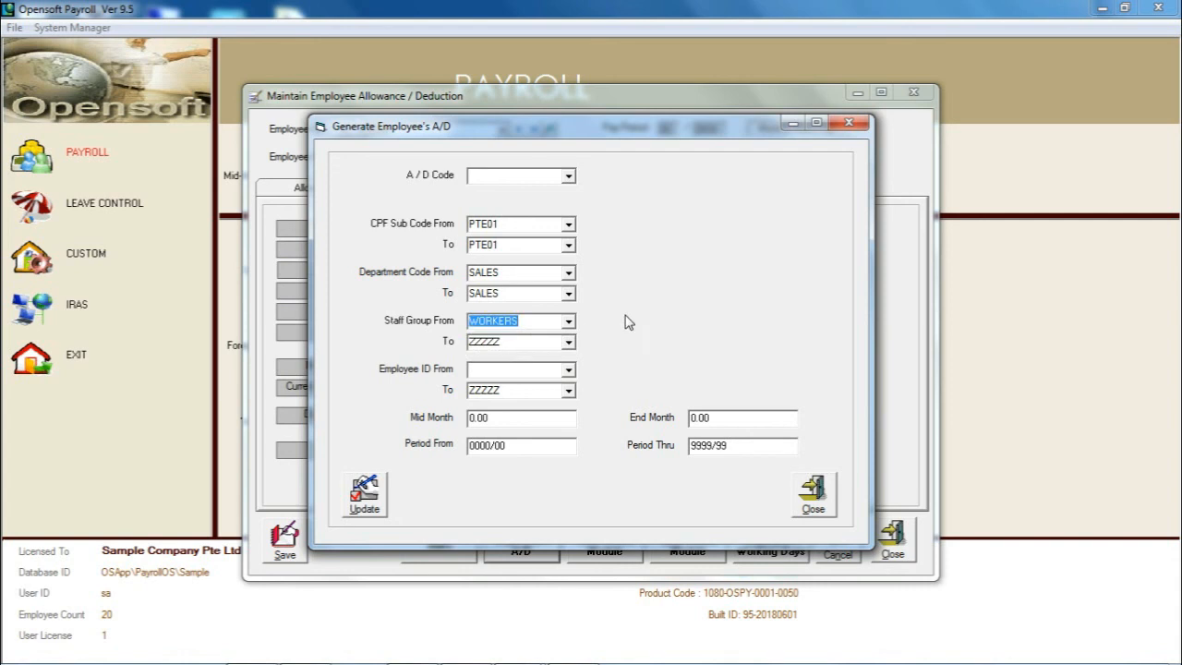
{"action": "left_click", "coordinate": [569, 369]}
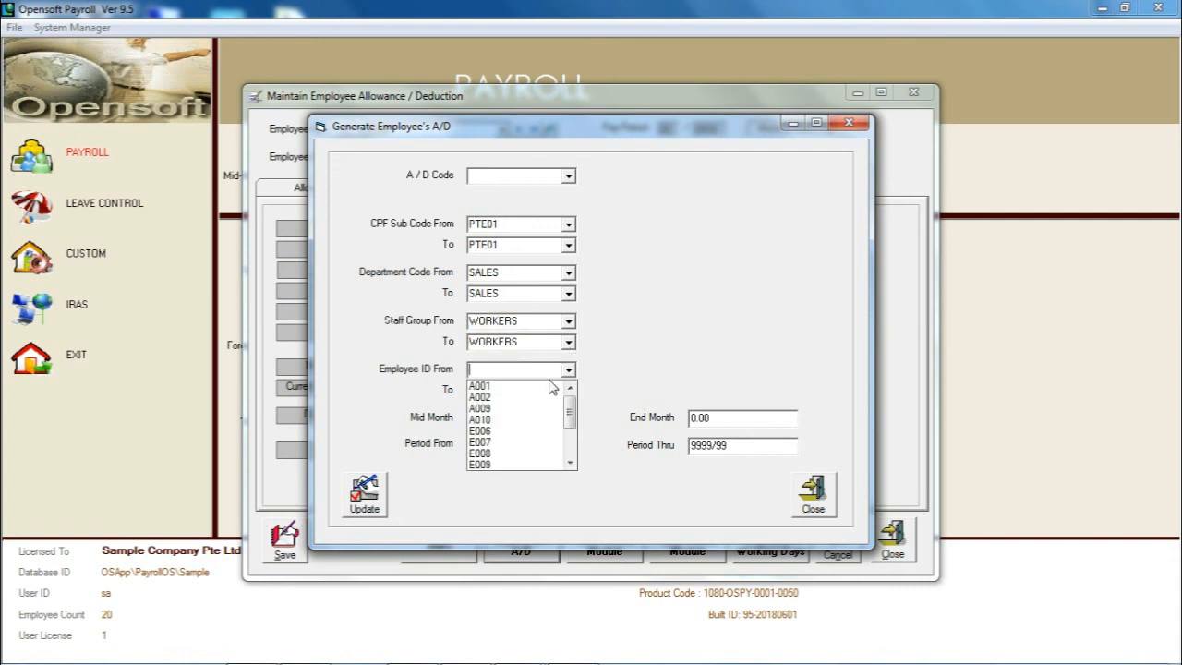
{"action": "left_click", "coordinate": [551, 388]}
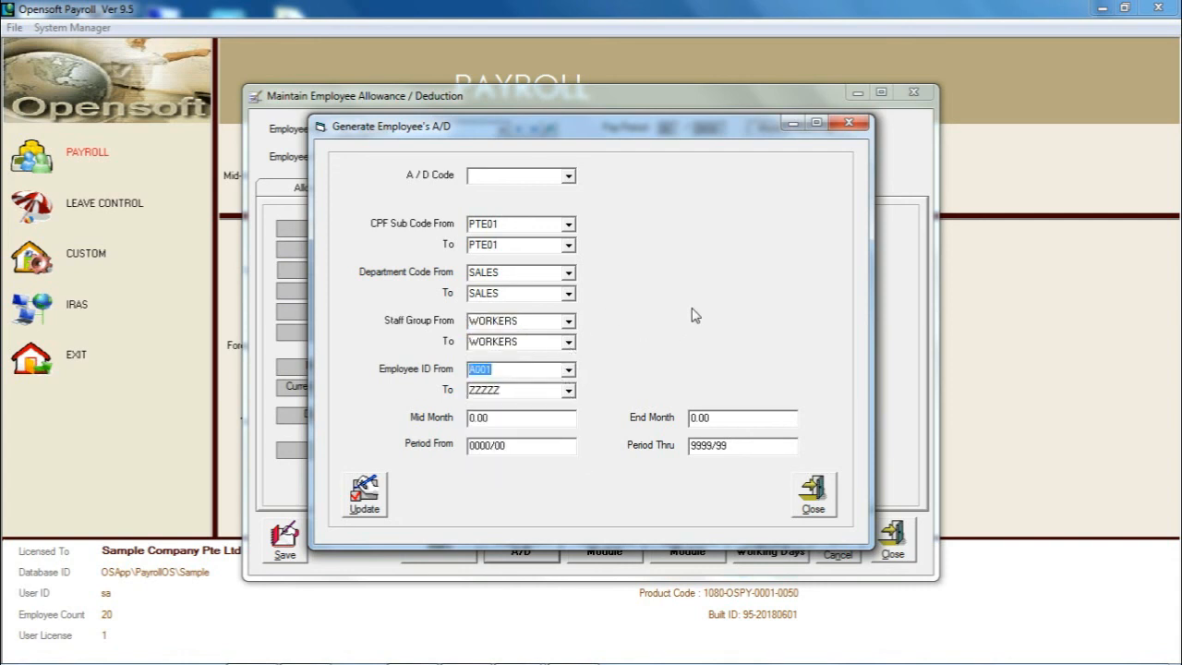
Review the Mid Month, End Month and Period From fields for the allowance/deduction generation.
{"action": "left_click", "coordinate": [538, 426]}
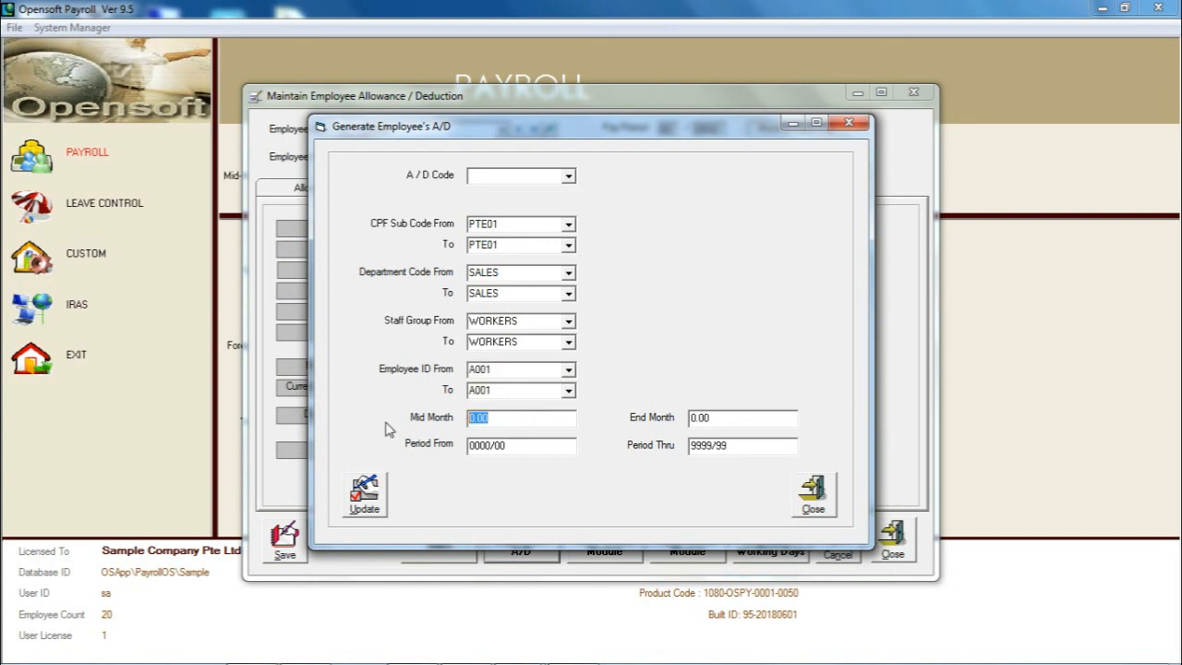
{"action": "left_click", "coordinate": [729, 419]}
{"action": "left_click", "coordinate": [537, 449]}
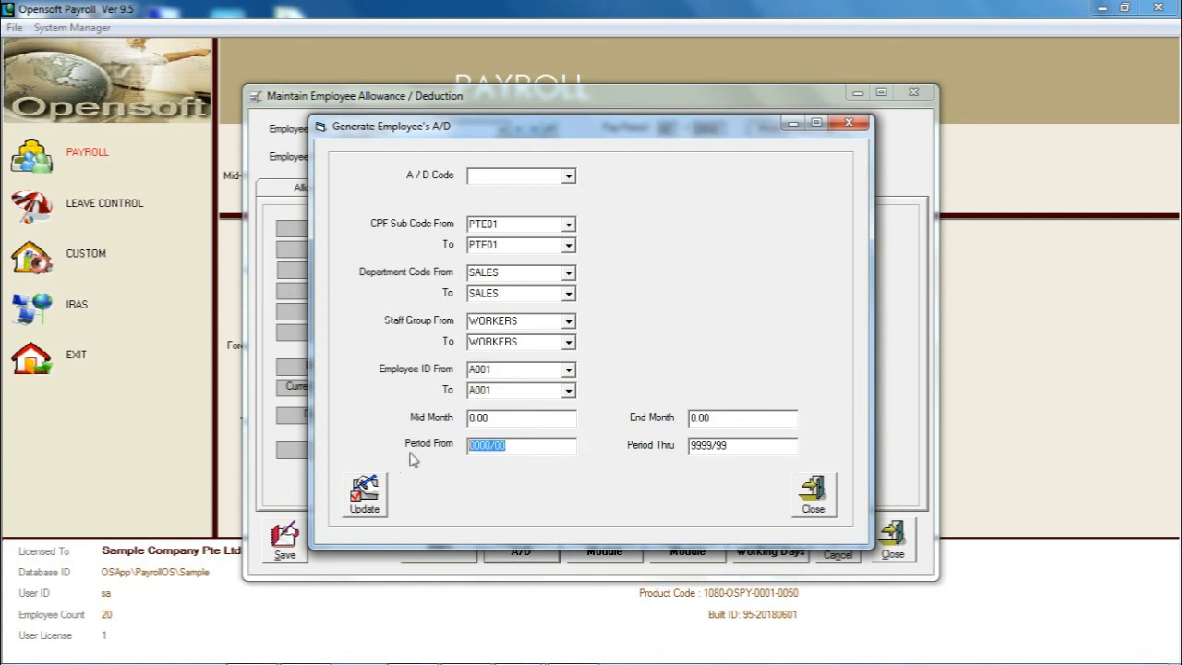